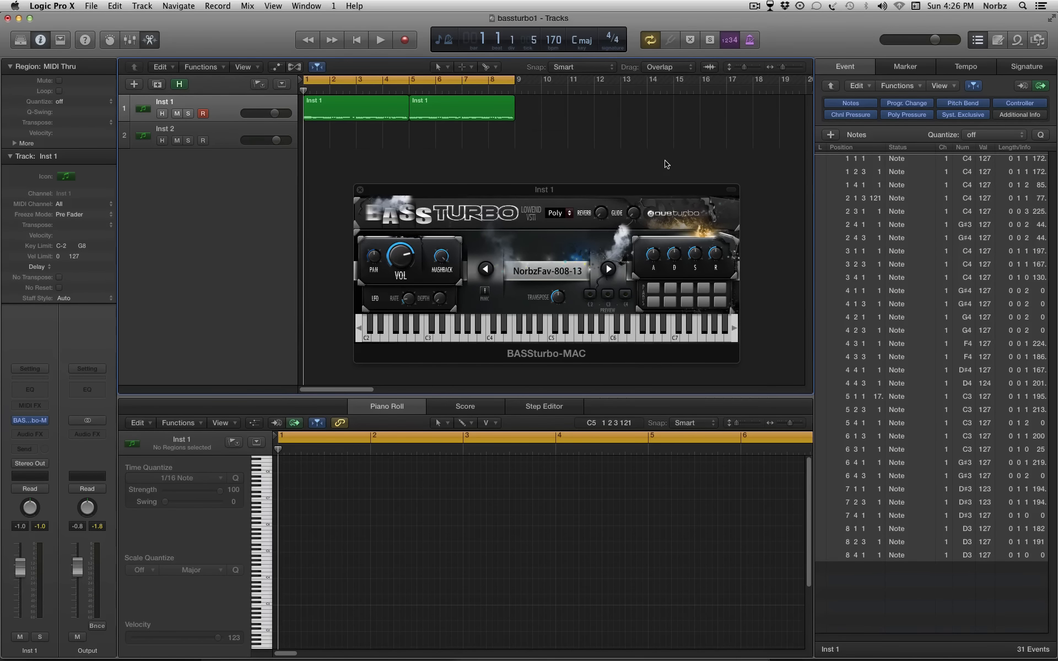
Look through the preset list and audition NorbzFav-808-13 with keyboard notes, the C2, C3 and C4 previews and a drum pad.
{"action": "left_click", "coordinate": [578, 275]}
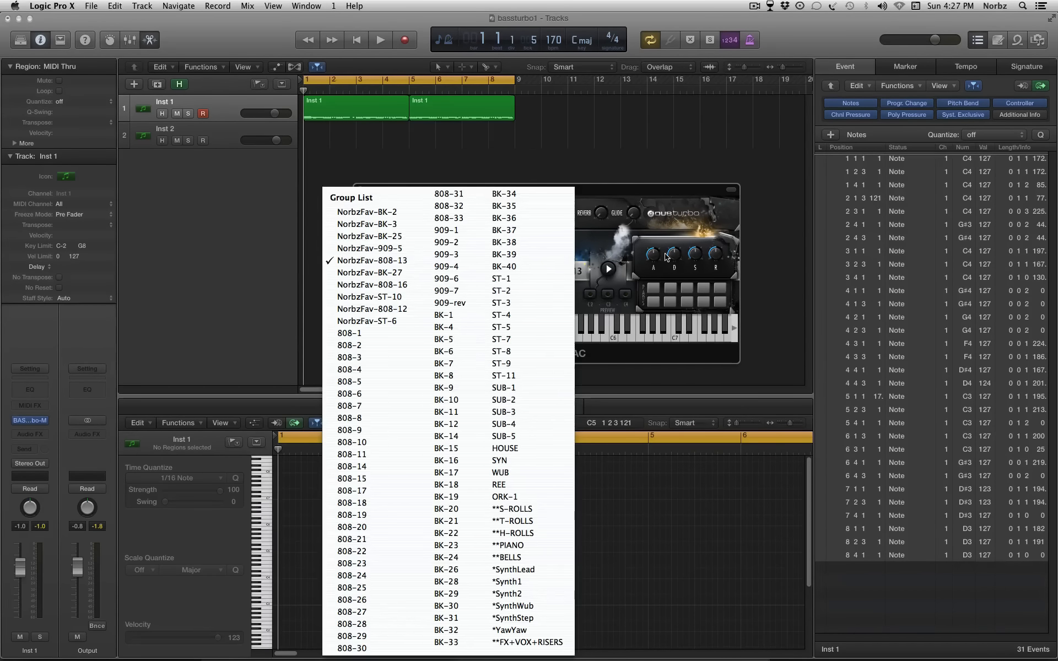
{"action": "left_click", "coordinate": [682, 199]}
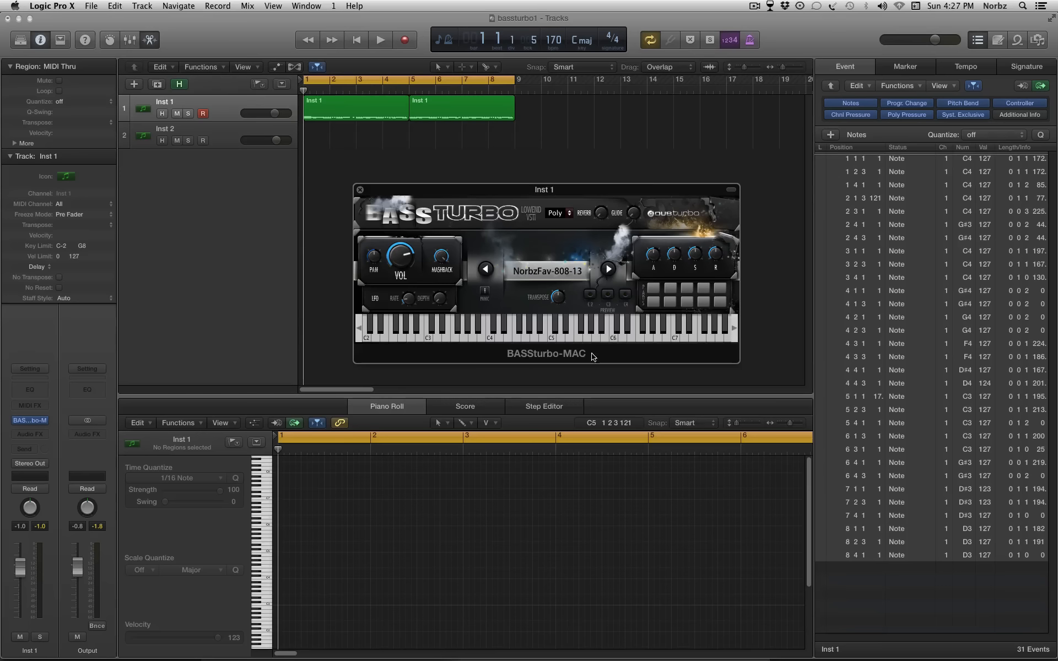
{"action": "left_click", "coordinate": [369, 339]}
{"action": "left_click", "coordinate": [554, 337]}
{"action": "left_click", "coordinate": [605, 333]}
{"action": "left_click", "coordinate": [590, 300]}
{"action": "left_click", "coordinate": [608, 297]}
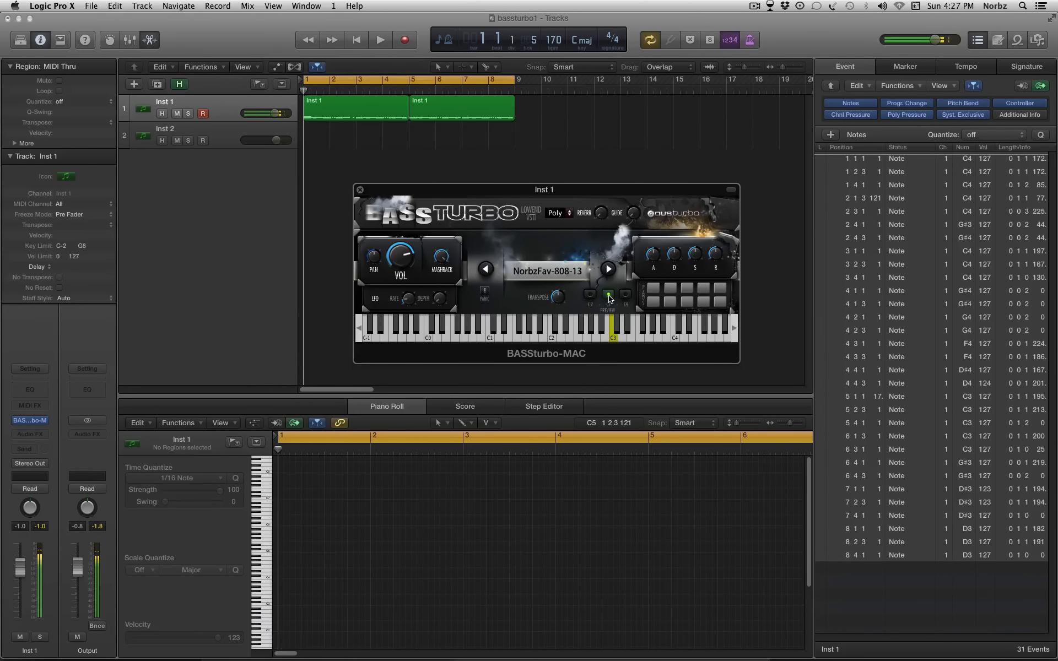
{"action": "left_click", "coordinate": [625, 296]}
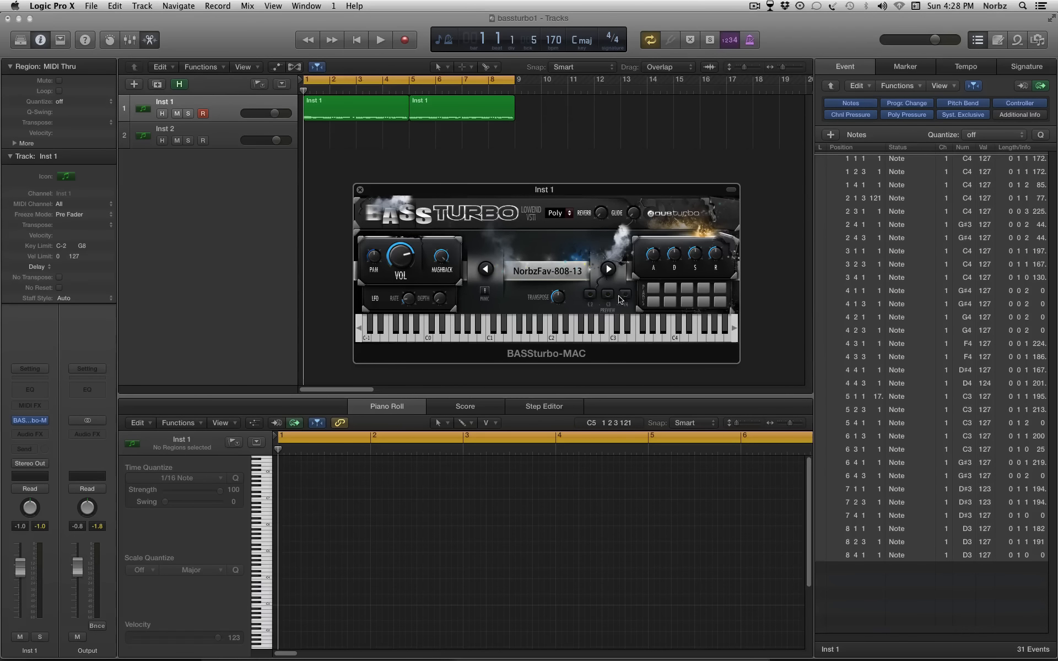
{"action": "left_click", "coordinate": [670, 293]}
Switch to the NorbzFav-BK-27 preset and audition it with the C3 and C4 previews and two drum pads.
{"action": "left_click", "coordinate": [609, 269]}
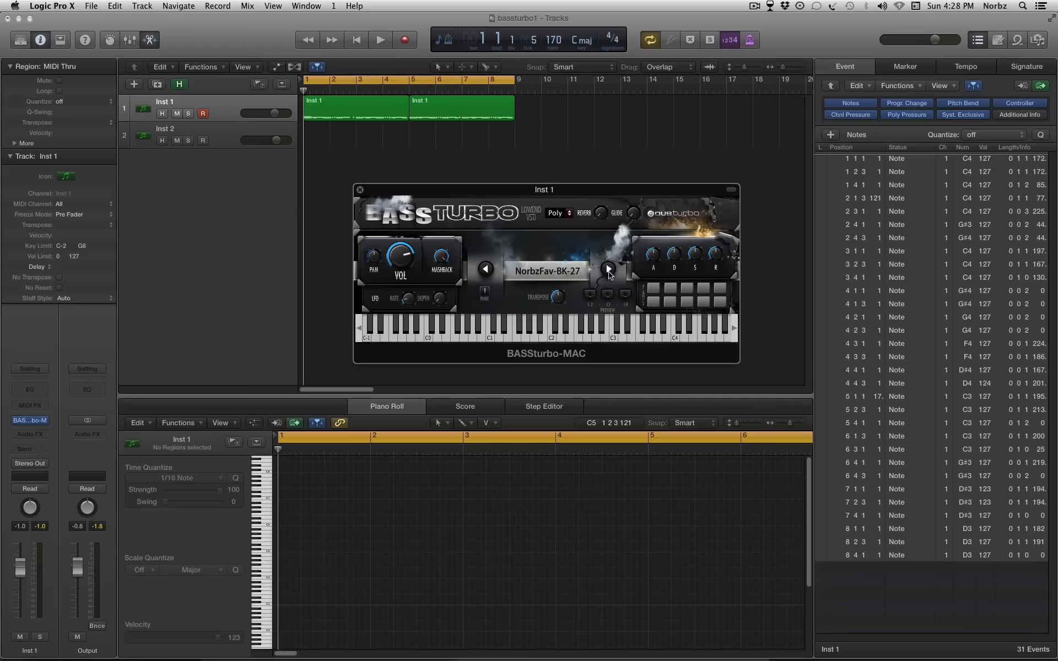
{"action": "left_click", "coordinate": [609, 298]}
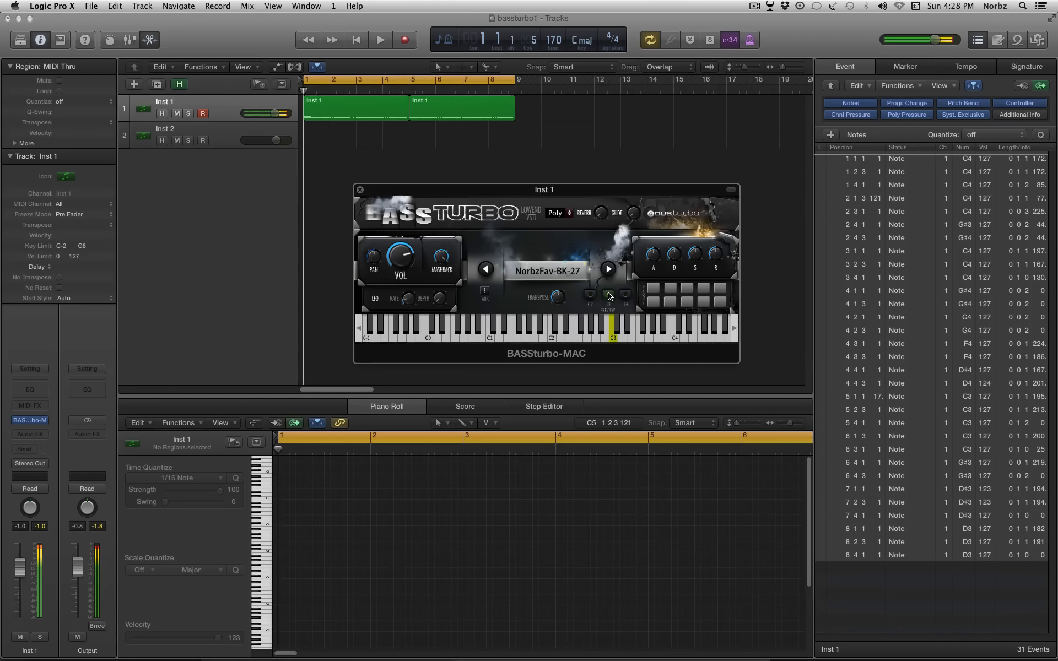
{"action": "left_click", "coordinate": [625, 294]}
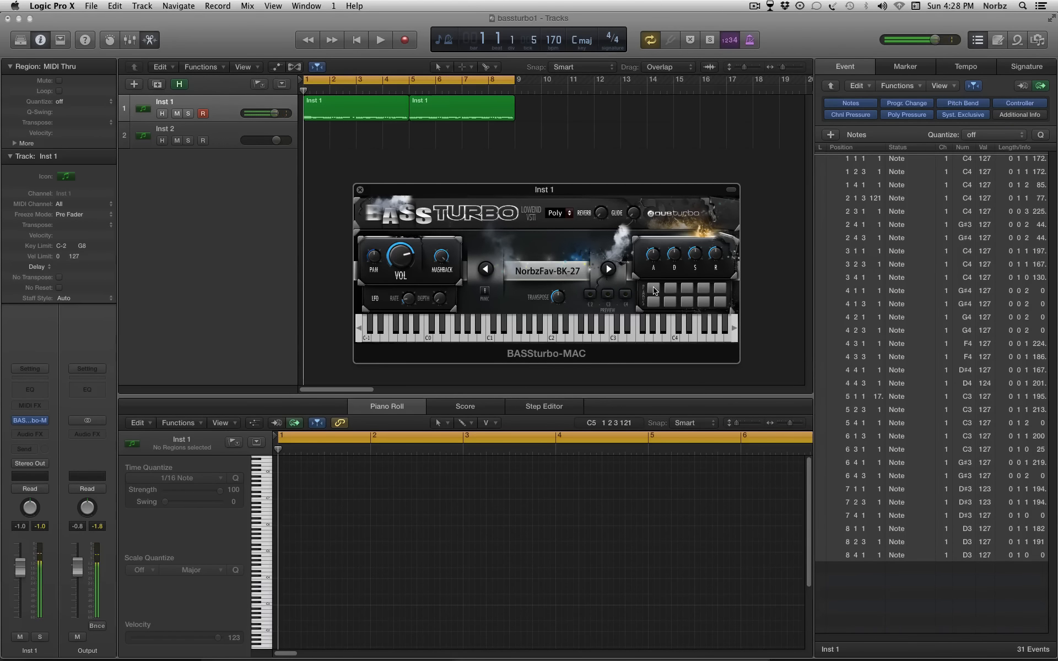
{"action": "left_click", "coordinate": [653, 290]}
{"action": "left_click", "coordinate": [669, 290]}
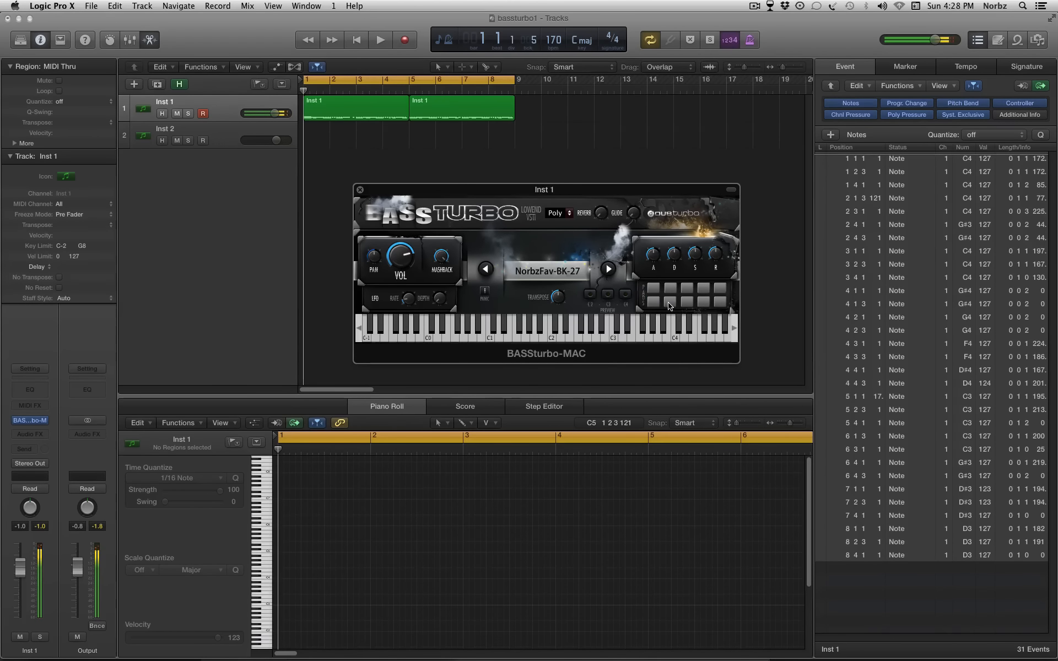
Switch to the NorbzFav-808-16 preset and audition it with the C4 preview and two drum pads.
{"action": "left_click", "coordinate": [610, 272]}
{"action": "left_click", "coordinate": [625, 295]}
{"action": "left_click", "coordinate": [653, 288]}
{"action": "left_click", "coordinate": [670, 287]}
Audition the NorbzFav-ST-10 preset with the C3 and C4 previews and two drum pads, and reload NorbzFav-808-13.
{"action": "left_click", "coordinate": [609, 269]}
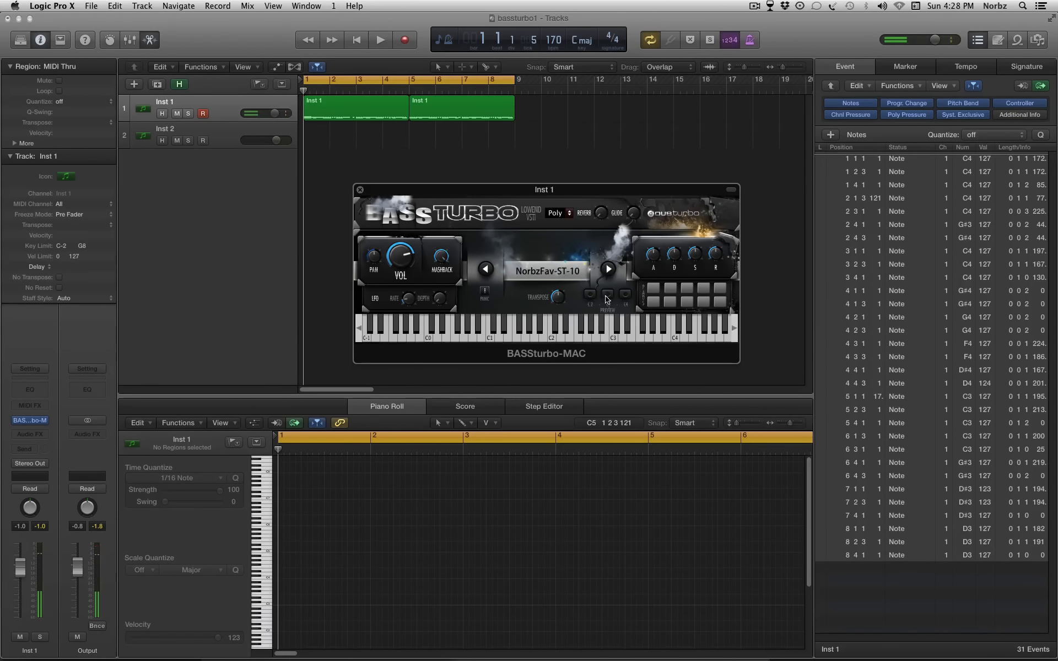
{"action": "left_click", "coordinate": [606, 296]}
{"action": "left_click", "coordinate": [625, 295]}
{"action": "left_click", "coordinate": [654, 289]}
{"action": "left_click", "coordinate": [670, 302]}
{"action": "left_click", "coordinate": [566, 273]}
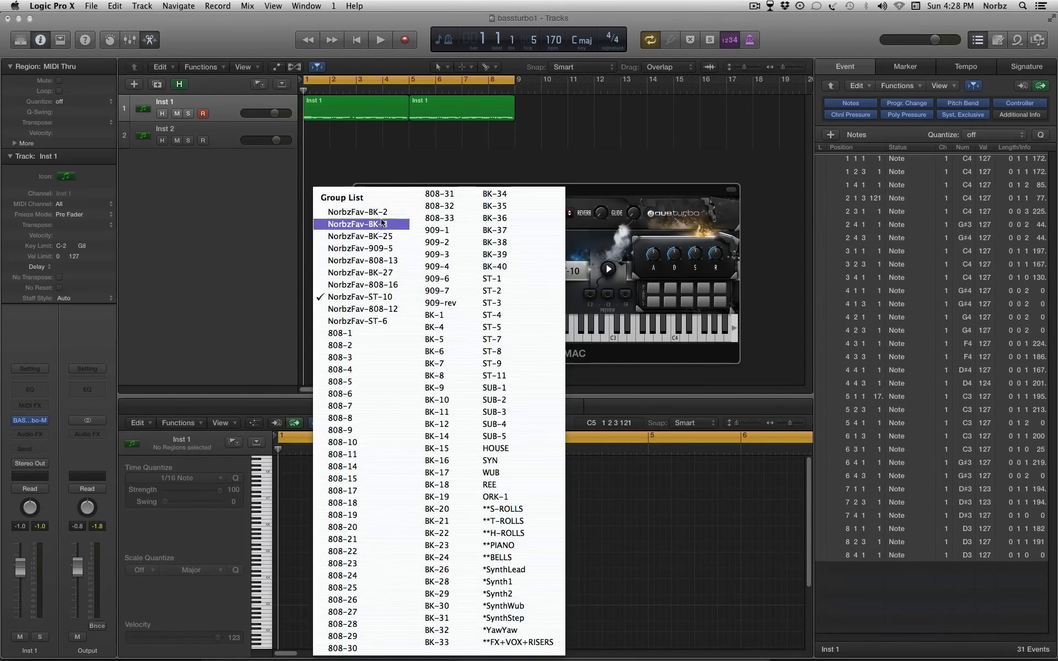
{"action": "left_click", "coordinate": [384, 261]}
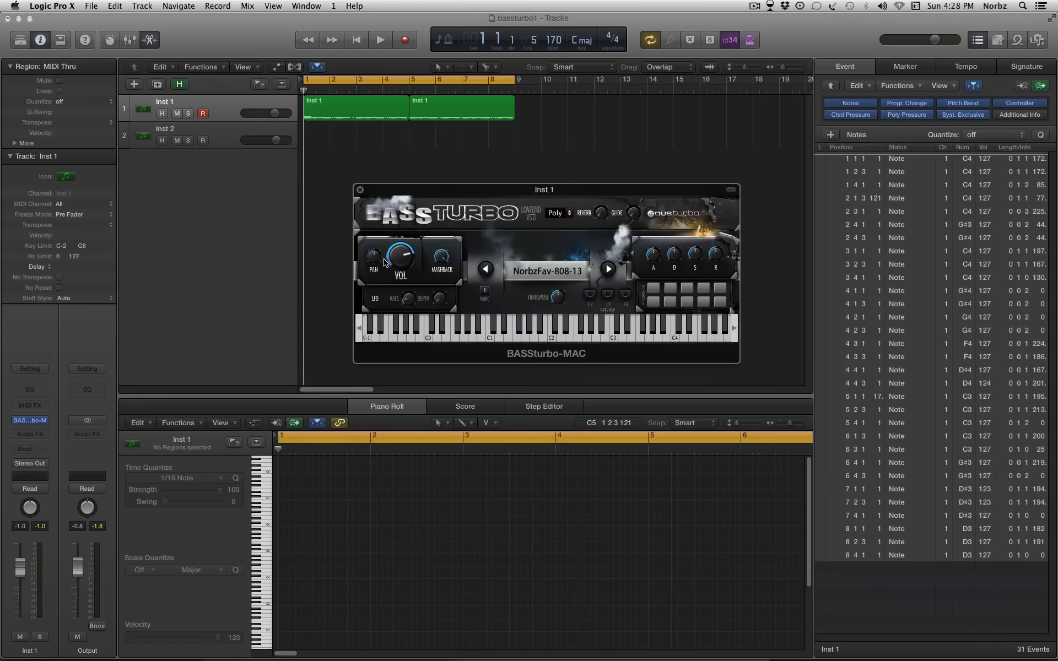
Move the two drum regions overlapping the bass regions on the Inst 1 track to start at bar 9.
{"action": "left_click", "coordinate": [369, 144]}
{"action": "left_click", "coordinate": [369, 109]}
{"action": "left_click_drag", "start_coordinate": [468, 166], "coordinate": [364, 106]}
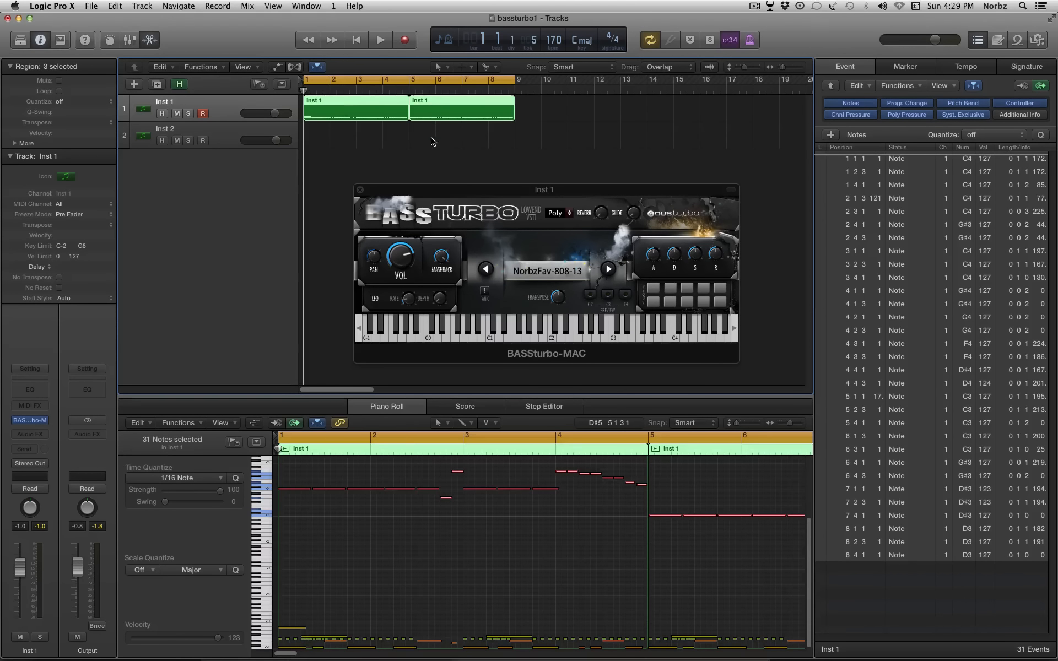
{"action": "left_click_drag", "start_coordinate": [433, 141], "coordinate": [360, 114]}
{"action": "left_click_drag", "start_coordinate": [434, 110], "coordinate": [646, 111]}
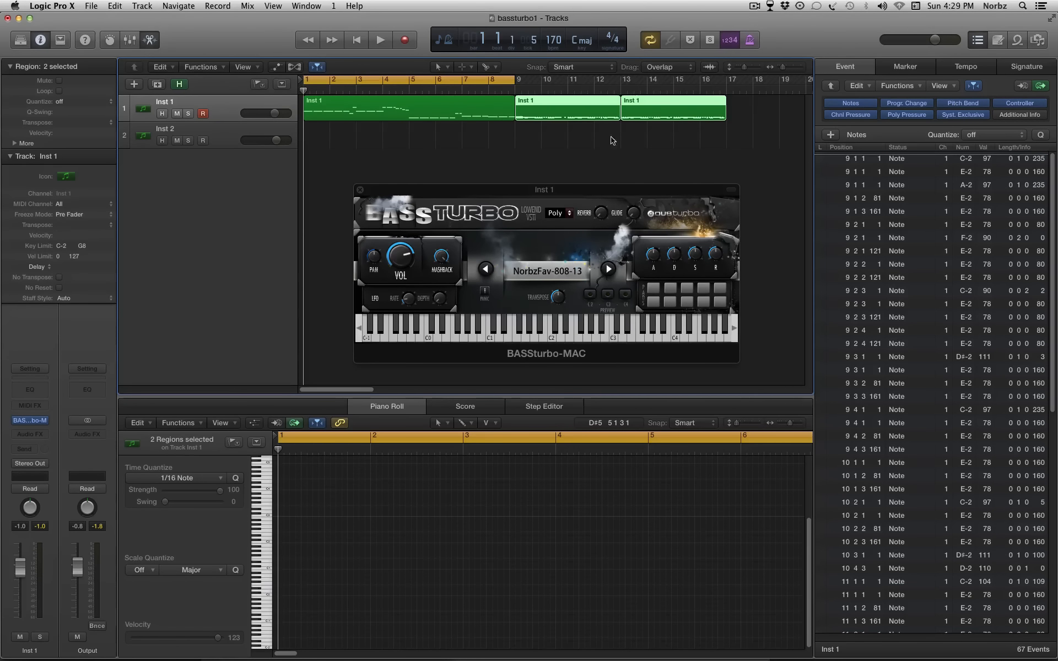
{"action": "left_click", "coordinate": [643, 139]}
Play the bass line in the bars 1–8 cycle while stepping forward through the BASSturbo presets to 808-5.
{"action": "key", "text": "space"}
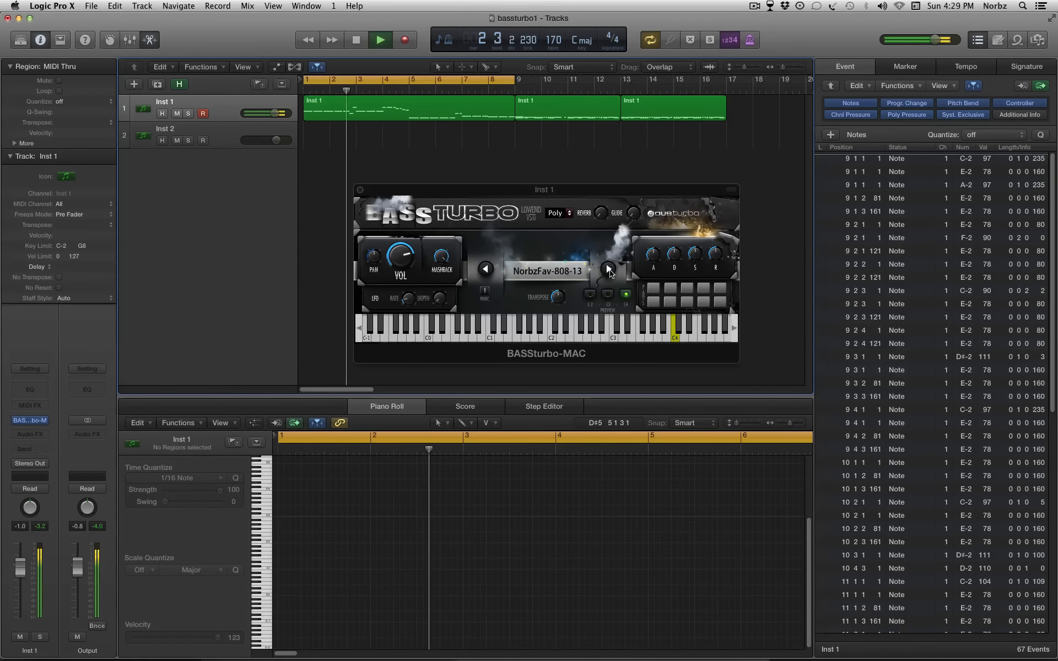
{"action": "left_click", "coordinate": [608, 270]}
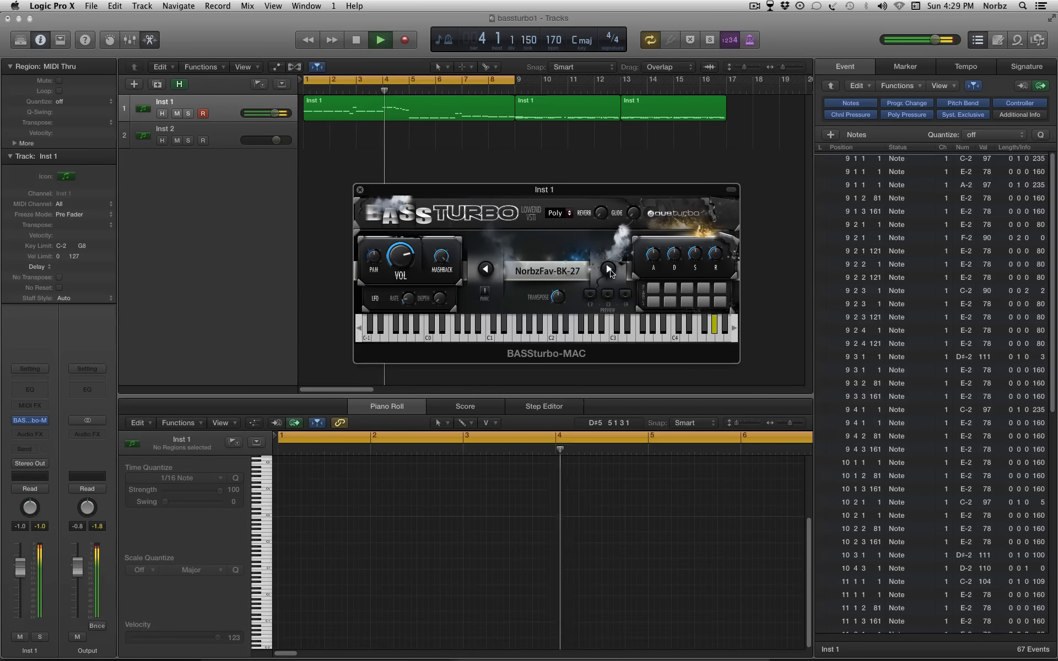
{"action": "left_click", "coordinate": [609, 270]}
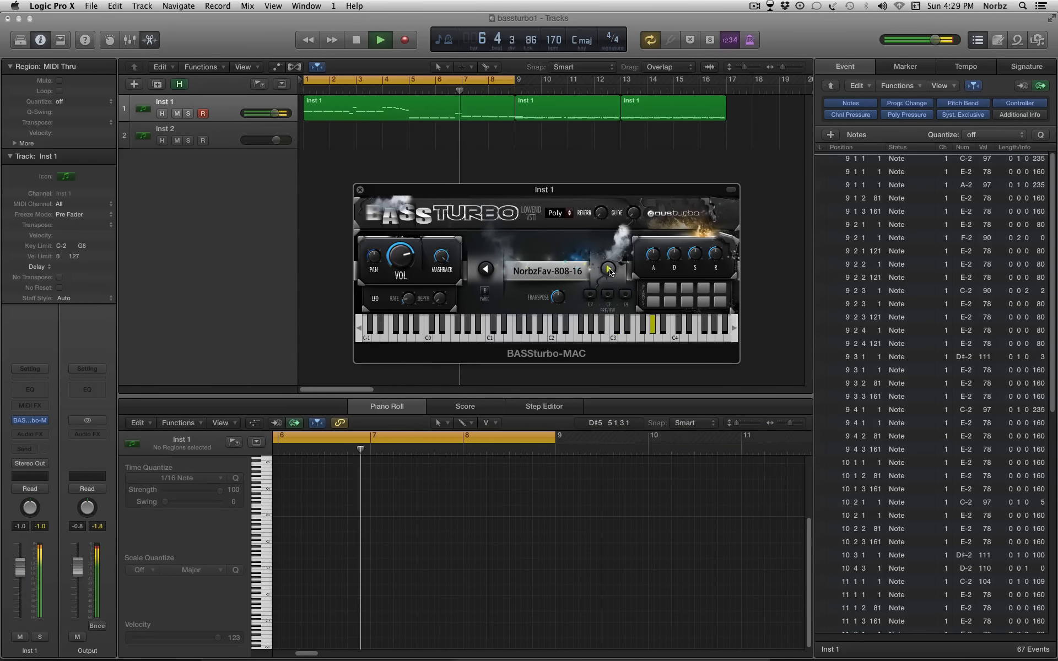
{"action": "left_click", "coordinate": [609, 270]}
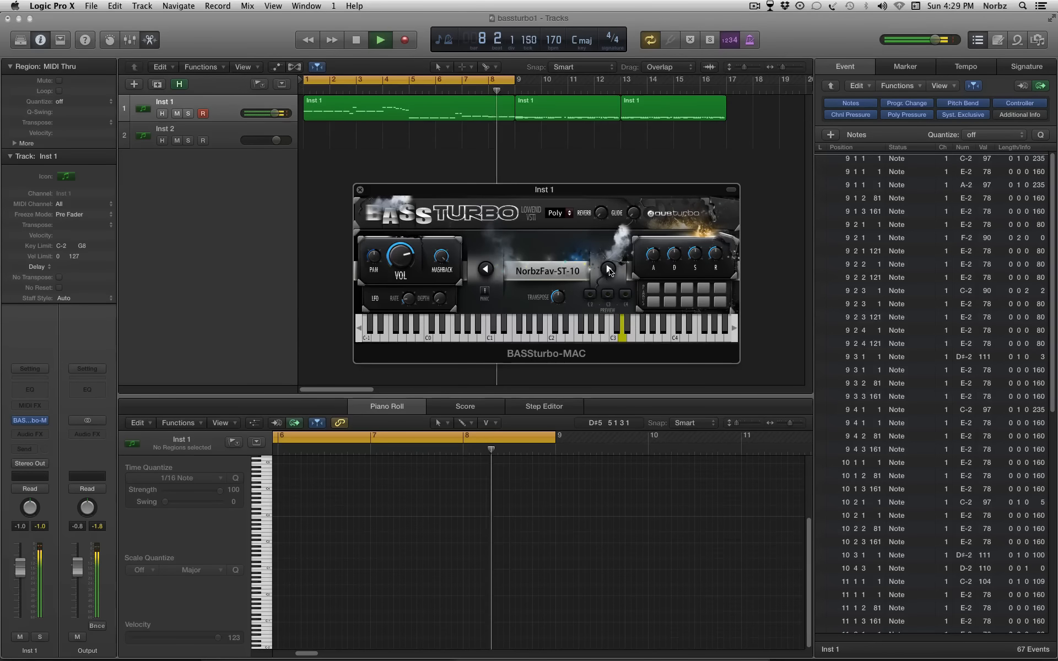
{"action": "left_click", "coordinate": [609, 270]}
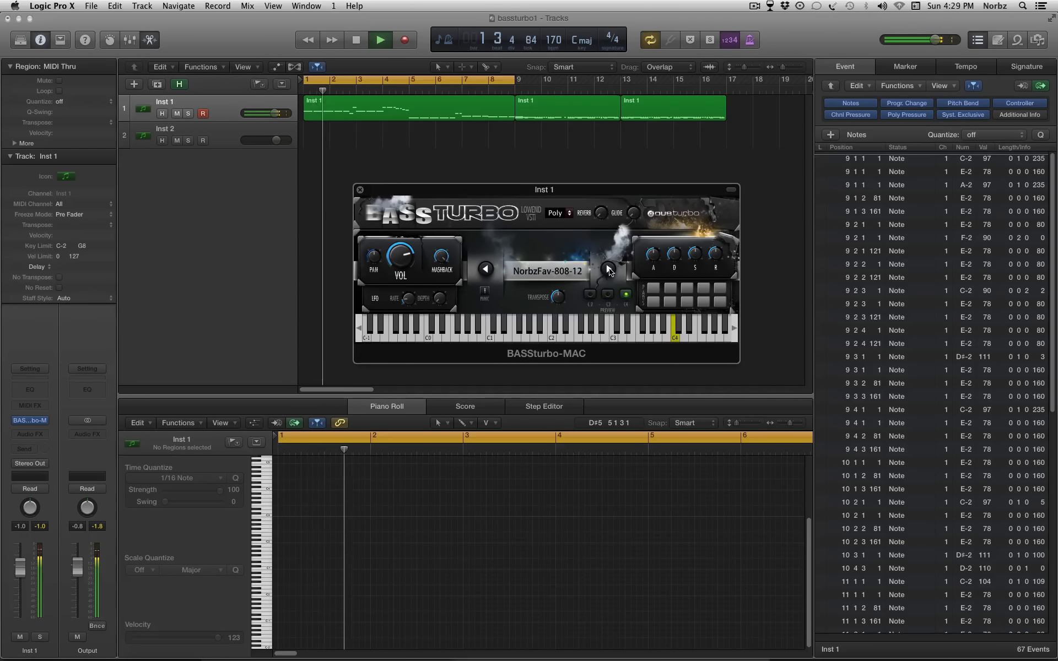
{"action": "left_click", "coordinate": [609, 270]}
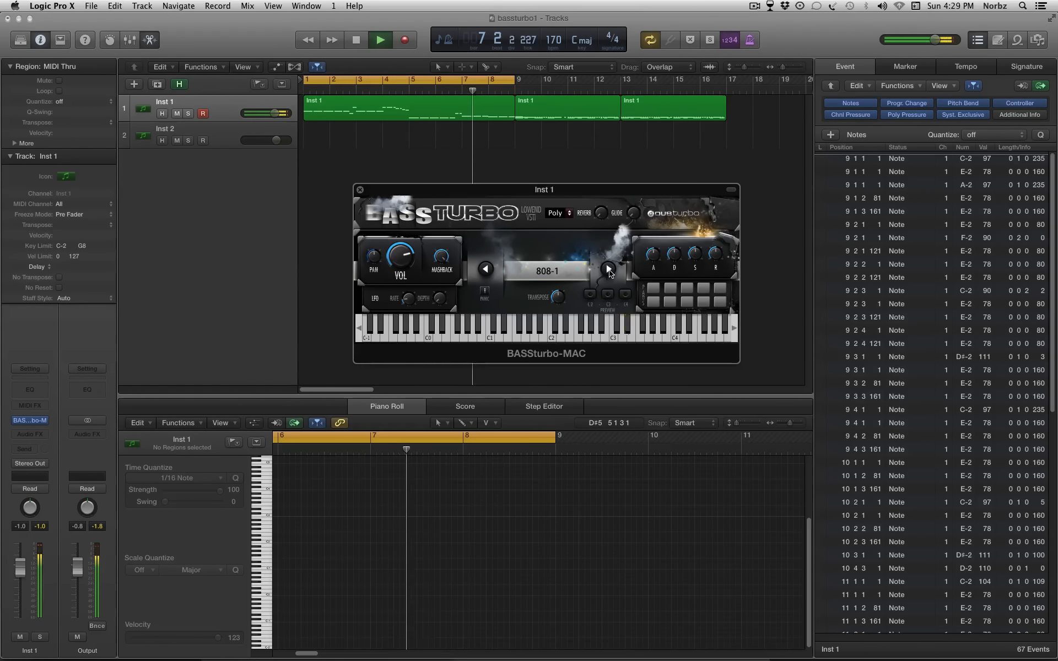
{"action": "left_click", "coordinate": [609, 269]}
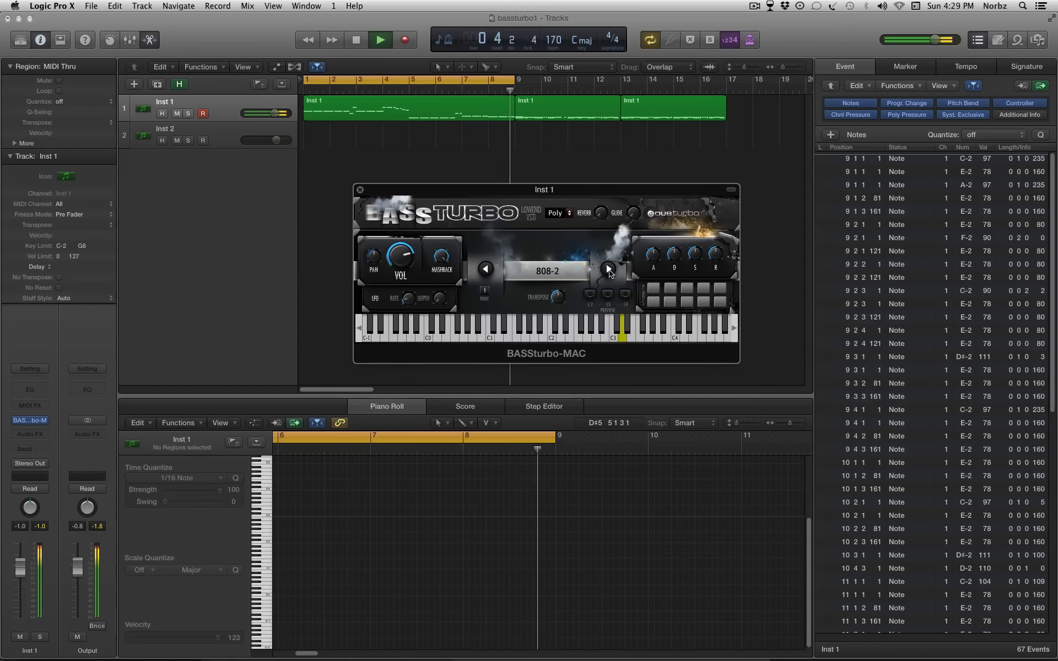
{"action": "left_click", "coordinate": [608, 270]}
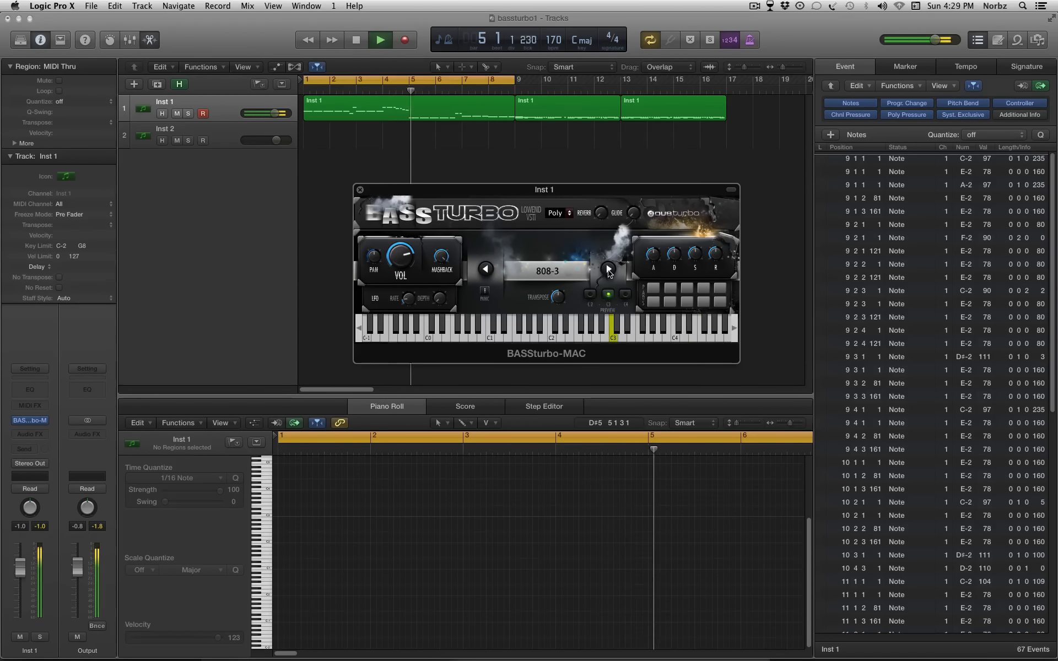
{"action": "left_click", "coordinate": [609, 270]}
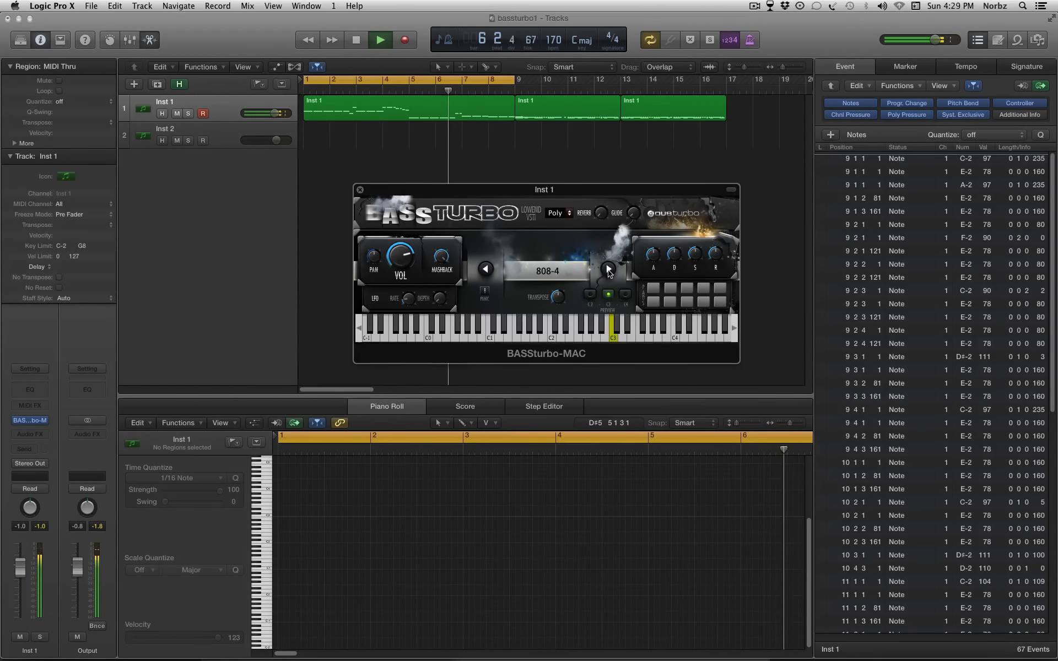
{"action": "left_click", "coordinate": [608, 269]}
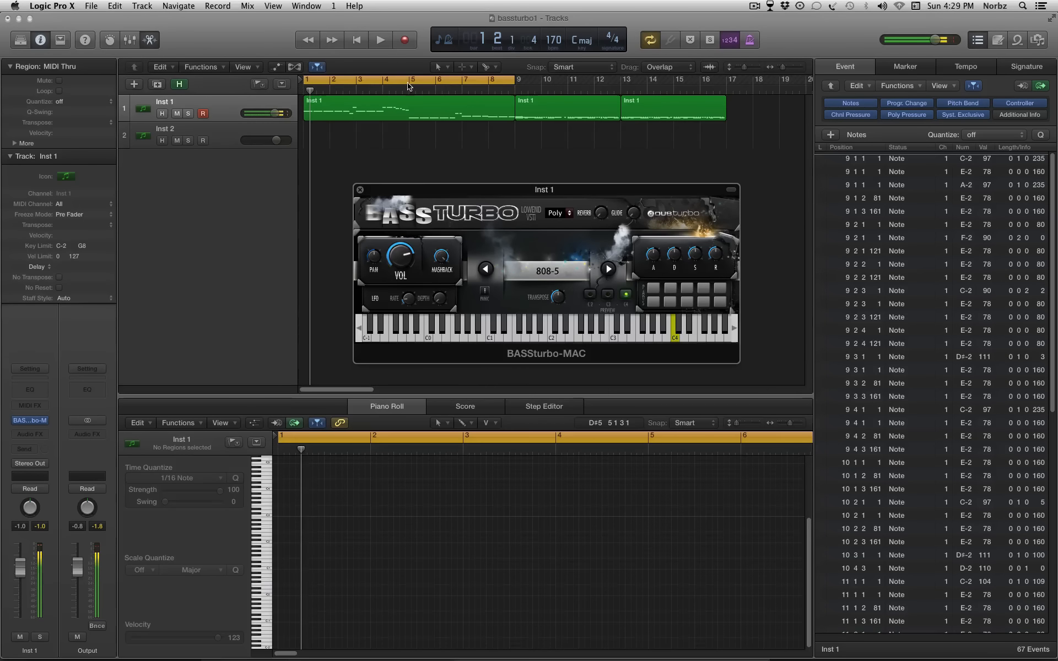
{"action": "key", "text": "space"}
Shift the cycle range to bars 9–16 and play the drum regions while stepping forward through the presets to 808-18.
{"action": "left_click_drag", "start_coordinate": [405, 80], "coordinate": [619, 82]}
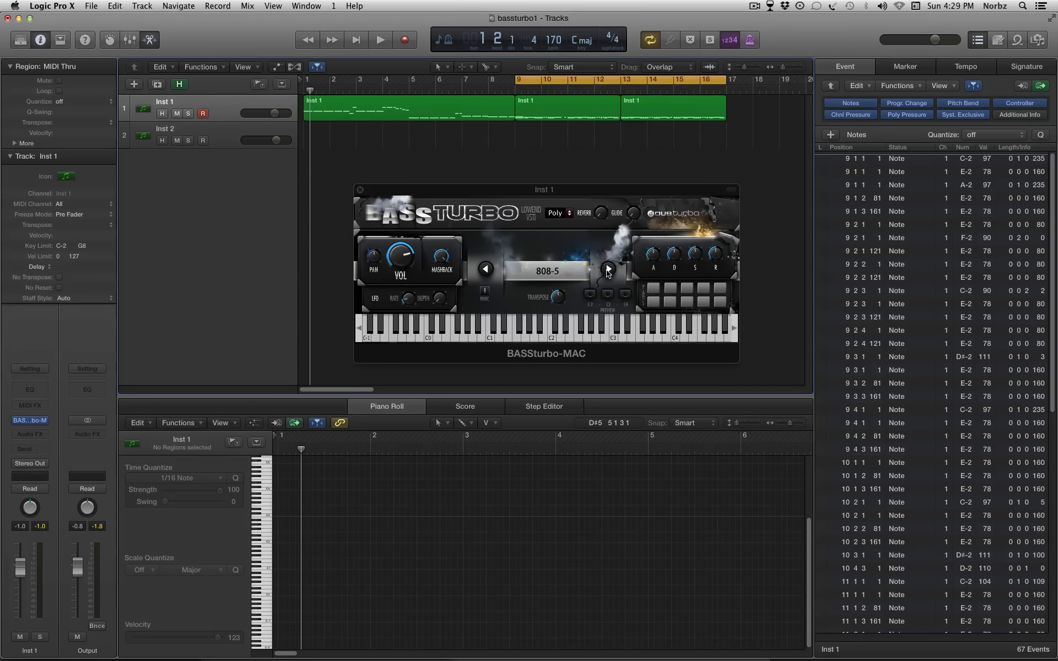
{"action": "key", "text": "space"}
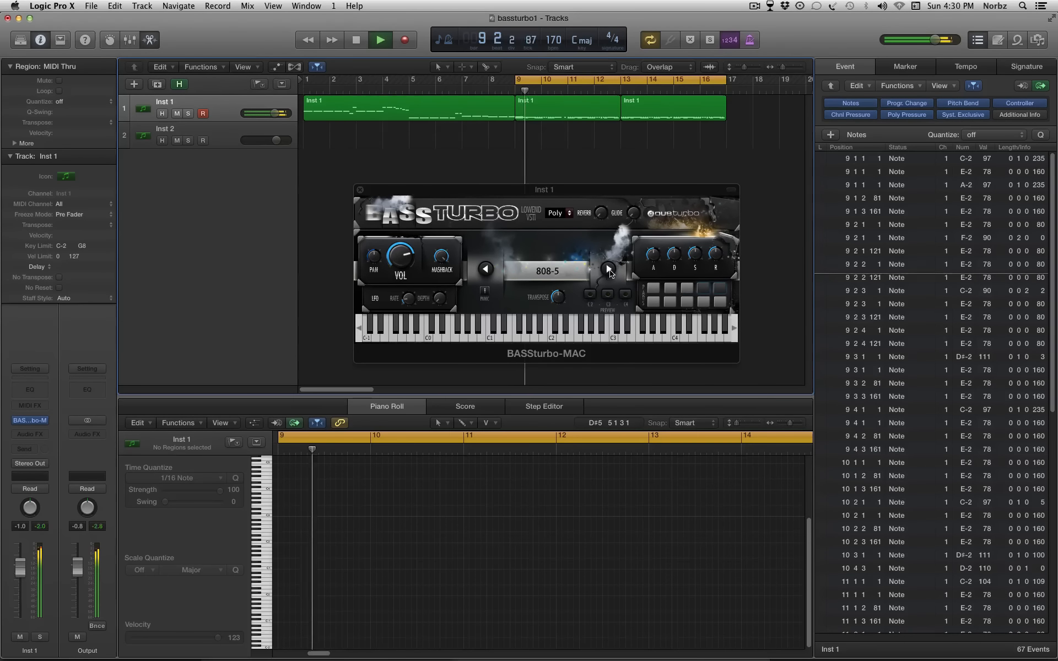
{"action": "left_click", "coordinate": [609, 269]}
{"action": "left_click", "coordinate": [610, 269]}
{"action": "left_click", "coordinate": [609, 270]}
{"action": "left_click", "coordinate": [609, 270]}
{"action": "left_click", "coordinate": [609, 270]}
{"action": "left_click", "coordinate": [609, 270]}
{"action": "key", "text": "space"}
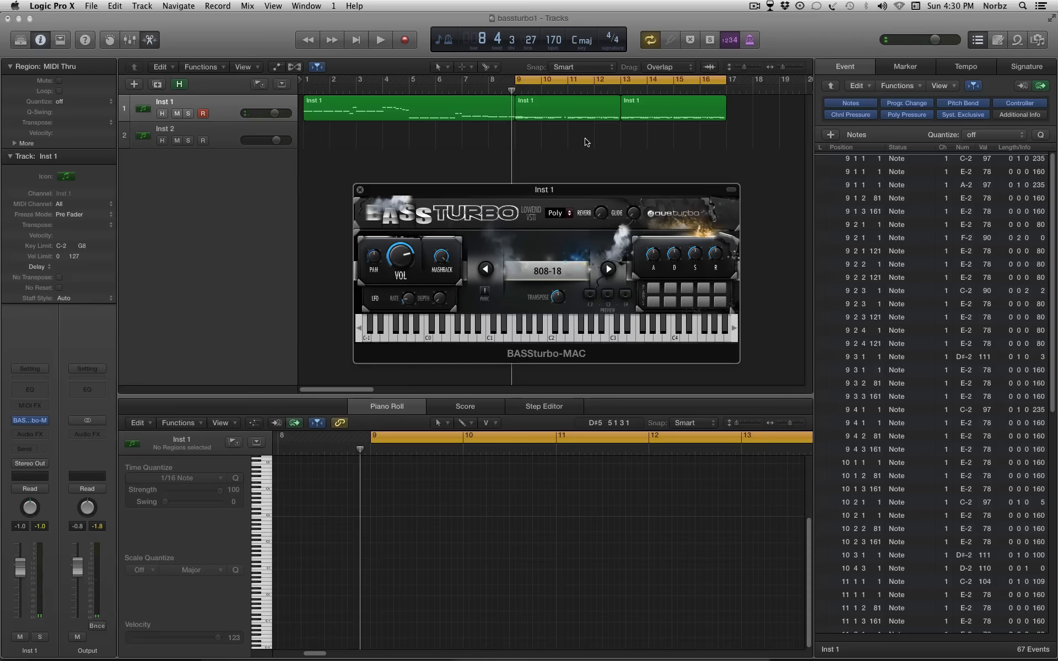
Move the two drum regions to the Inst 2 track at bar 1 and place the Inst 1 plug-in window beside Inst 2's.
{"action": "left_click_drag", "start_coordinate": [583, 140], "coordinate": [453, 129]}
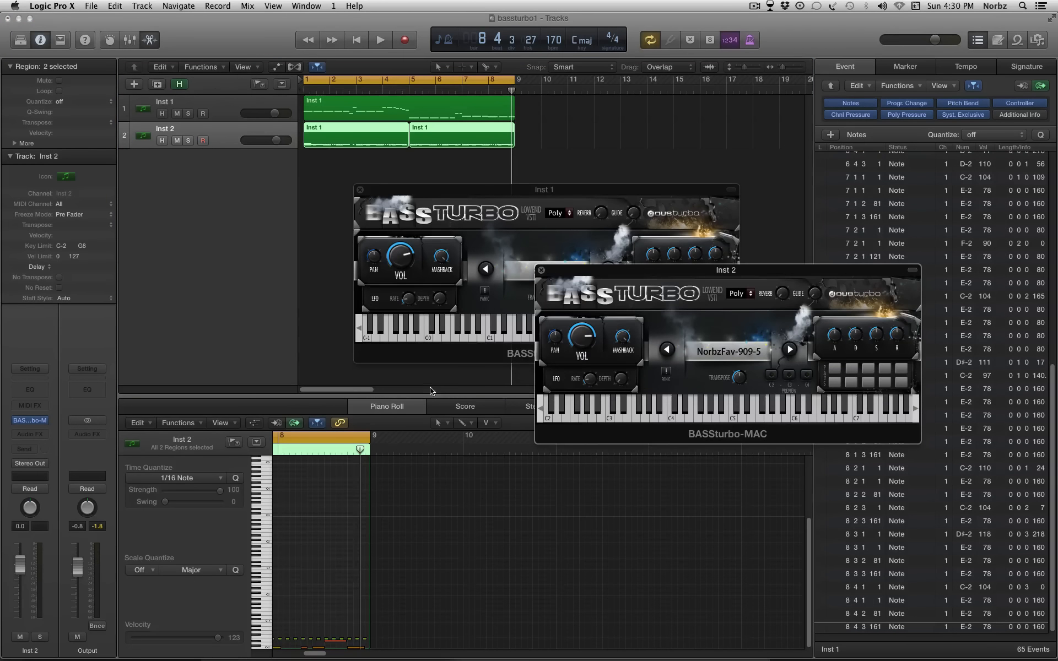
{"action": "left_click_drag", "start_coordinate": [620, 190], "coordinate": [420, 273]}
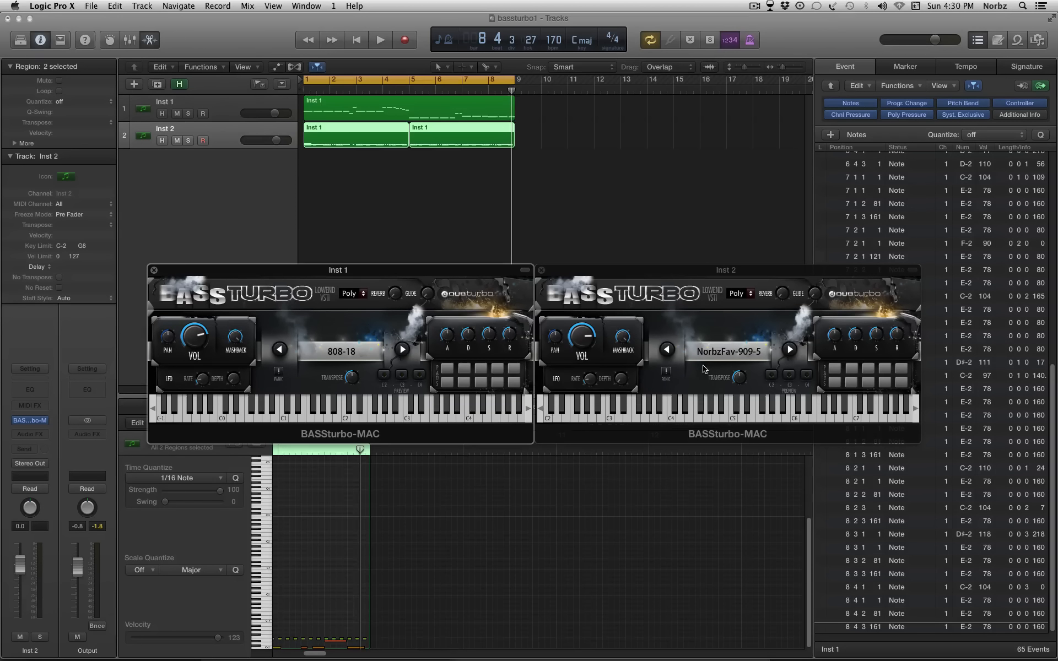
Play both tracks while alternately stepping forward through the presets, reaching 808-22 on Inst 1 and NorbzFav-808-12 on Inst 2.
{"action": "key", "text": "space"}
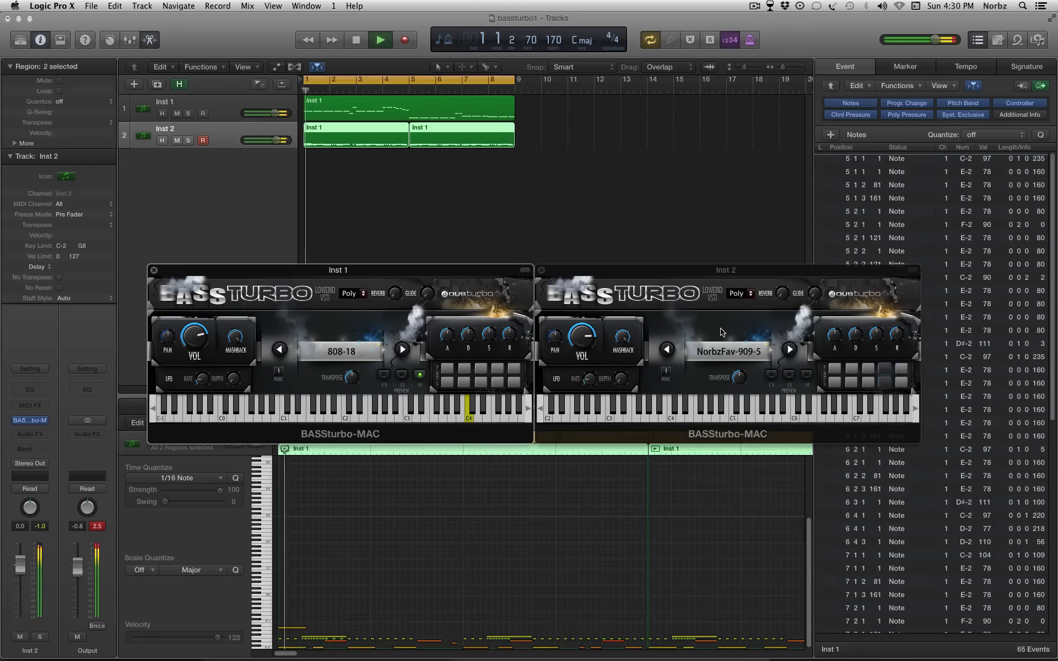
{"action": "left_click", "coordinate": [789, 351]}
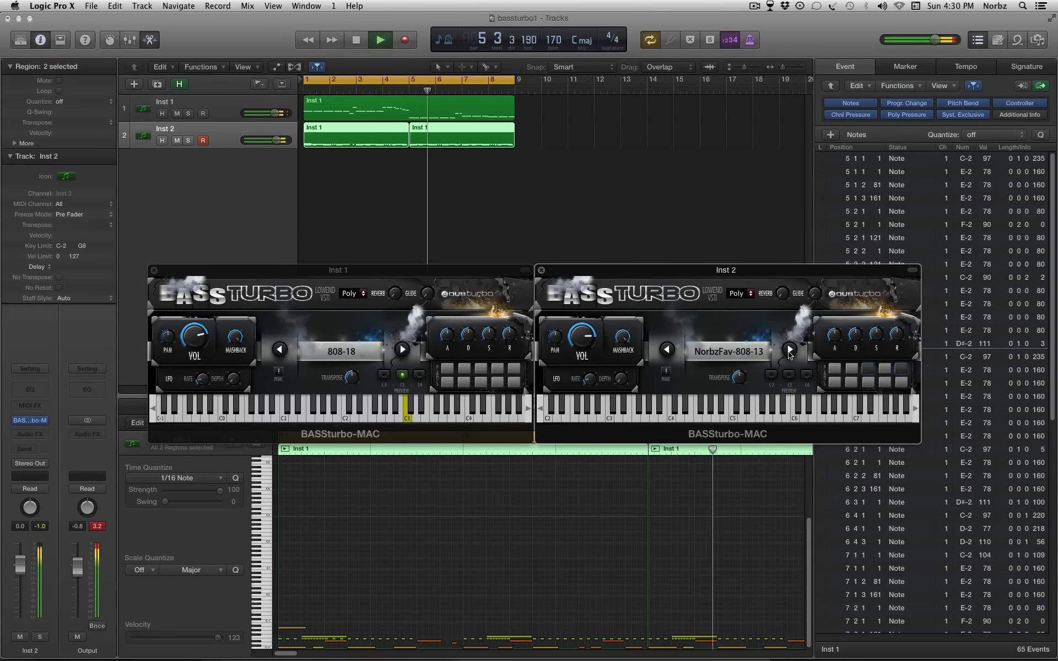
{"action": "left_click", "coordinate": [403, 350]}
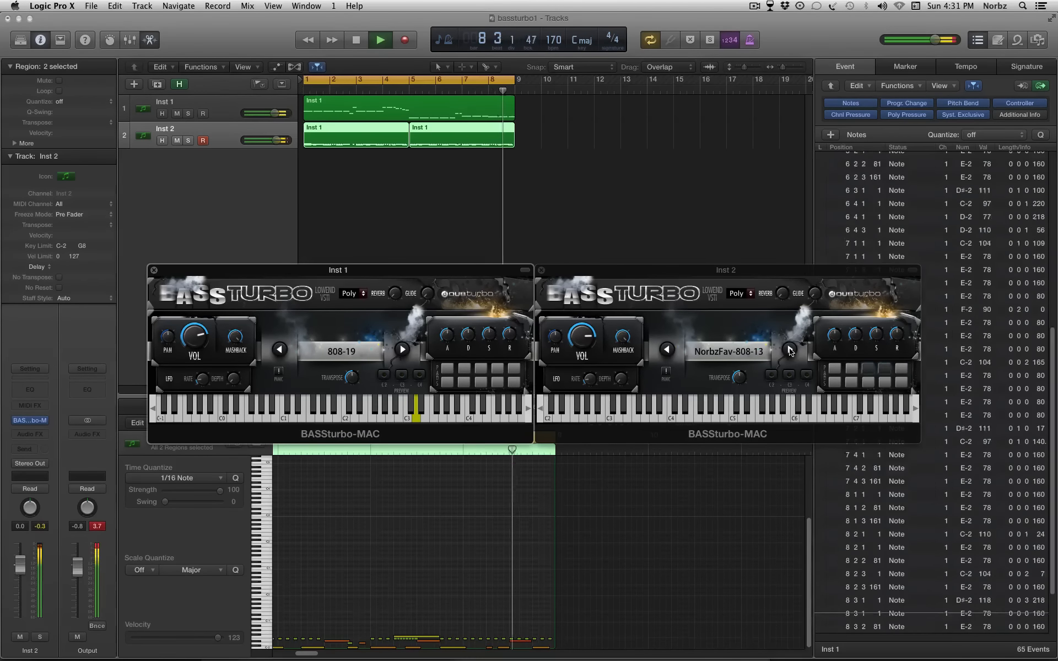
{"action": "left_click", "coordinate": [791, 351]}
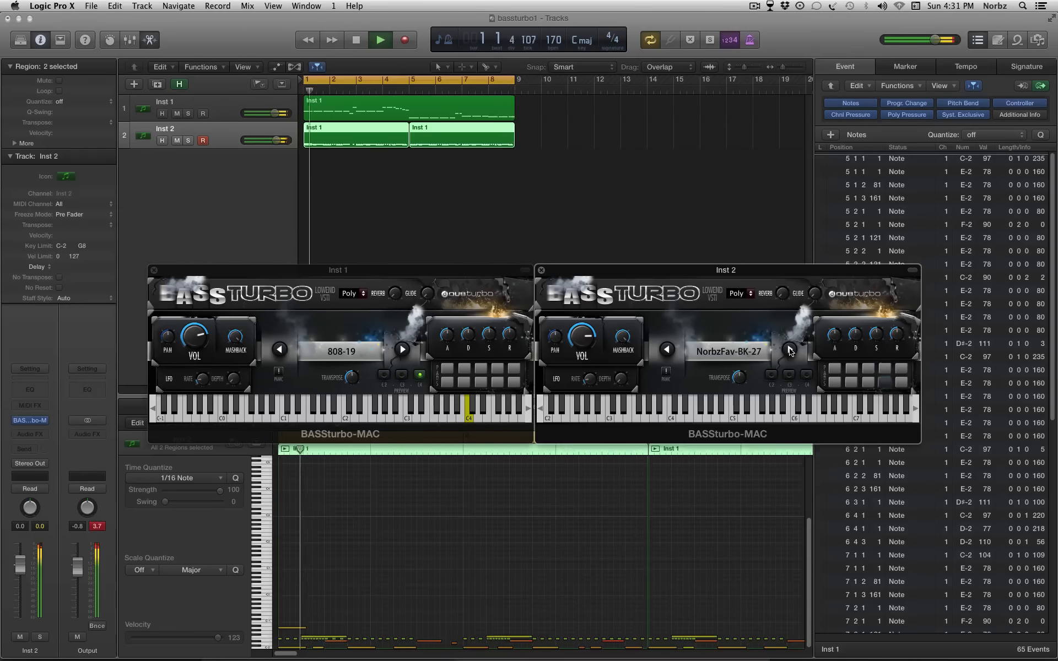
{"action": "left_click", "coordinate": [403, 350]}
{"action": "left_click", "coordinate": [404, 350]}
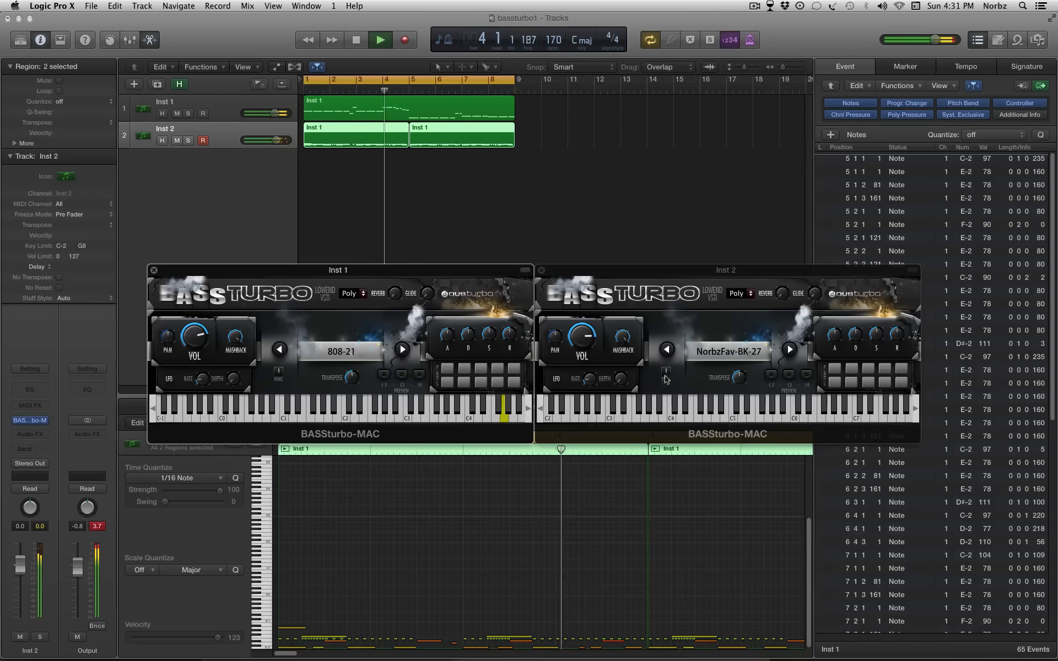
{"action": "left_click", "coordinate": [789, 351]}
{"action": "left_click", "coordinate": [790, 350]}
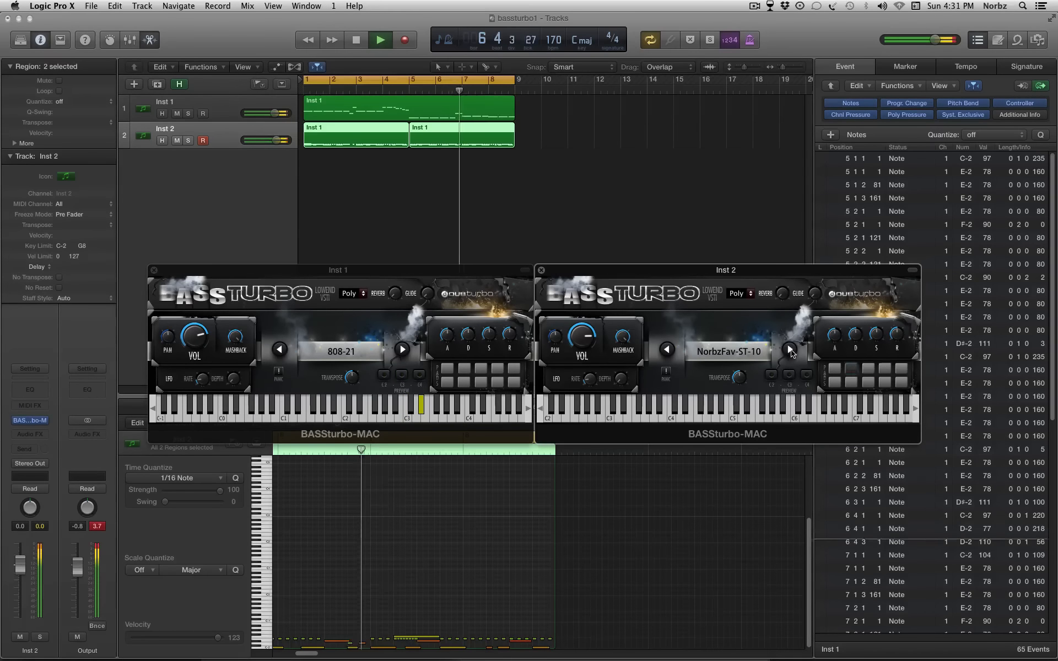
{"action": "left_click", "coordinate": [403, 350]}
{"action": "left_click", "coordinate": [790, 350]}
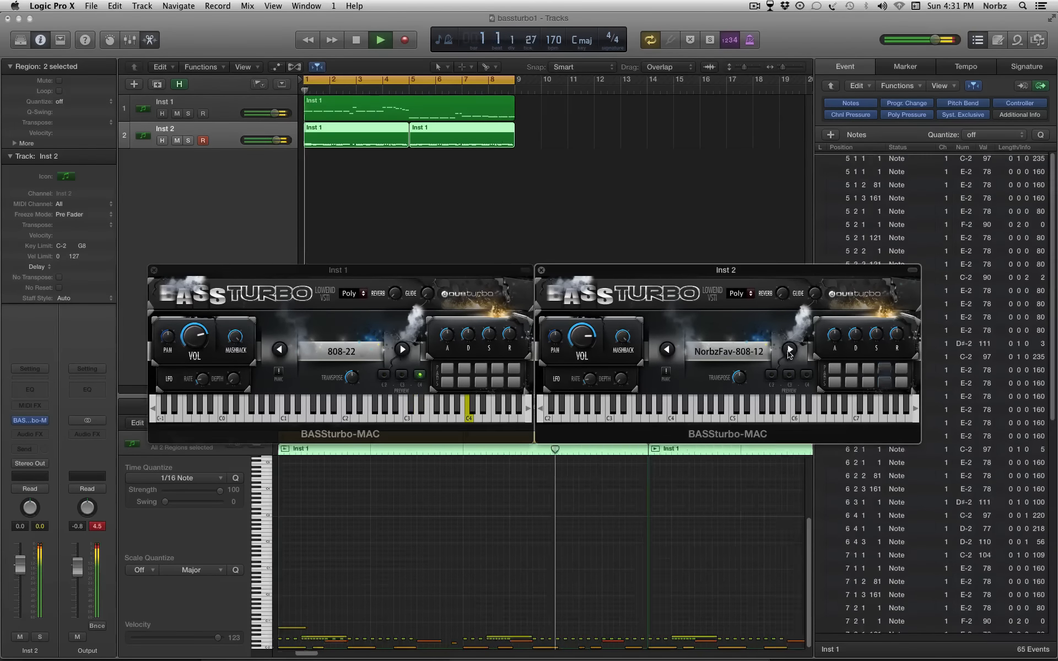
Step forward through the presets on both tracks during playback, reaching 808-24 on Inst 1 and 808-4 on Inst 2.
{"action": "left_click", "coordinate": [403, 350]}
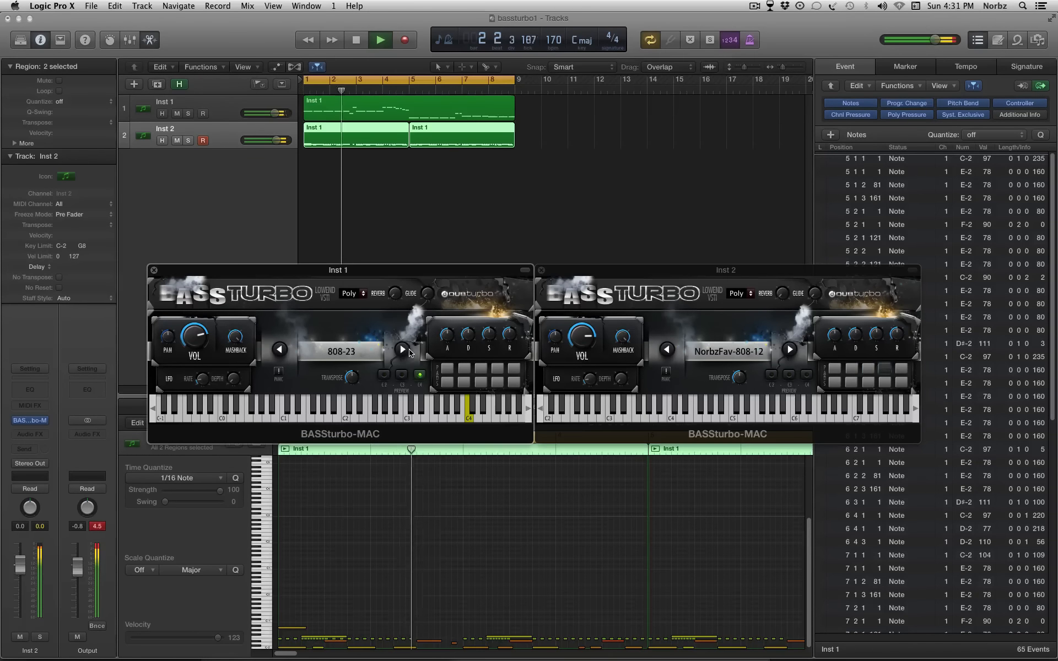
{"action": "left_click", "coordinate": [789, 350]}
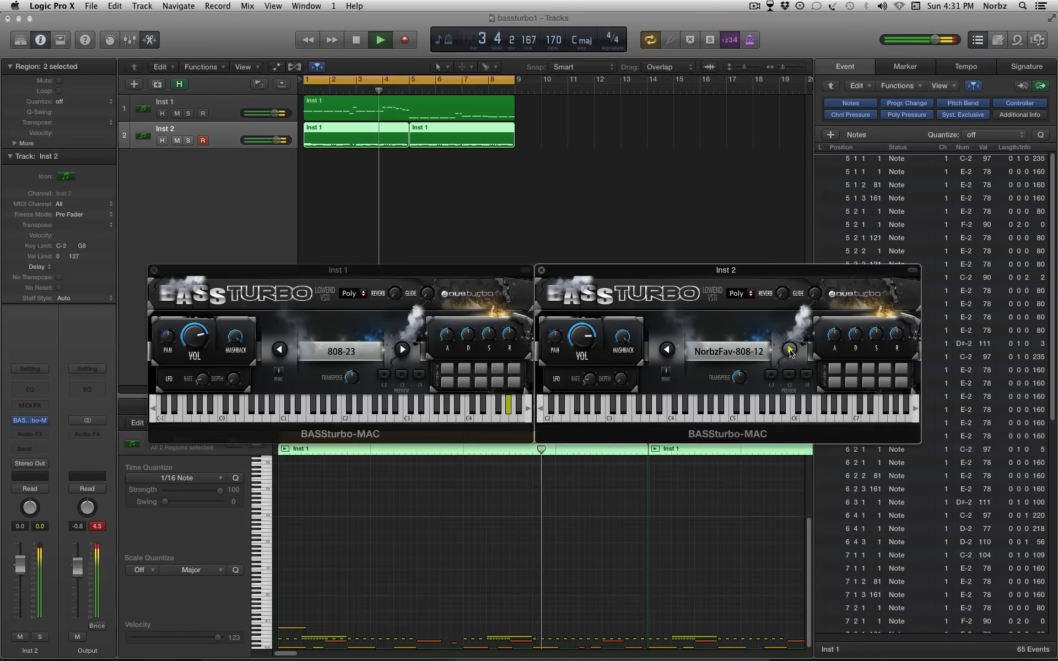
{"action": "left_click", "coordinate": [790, 351]}
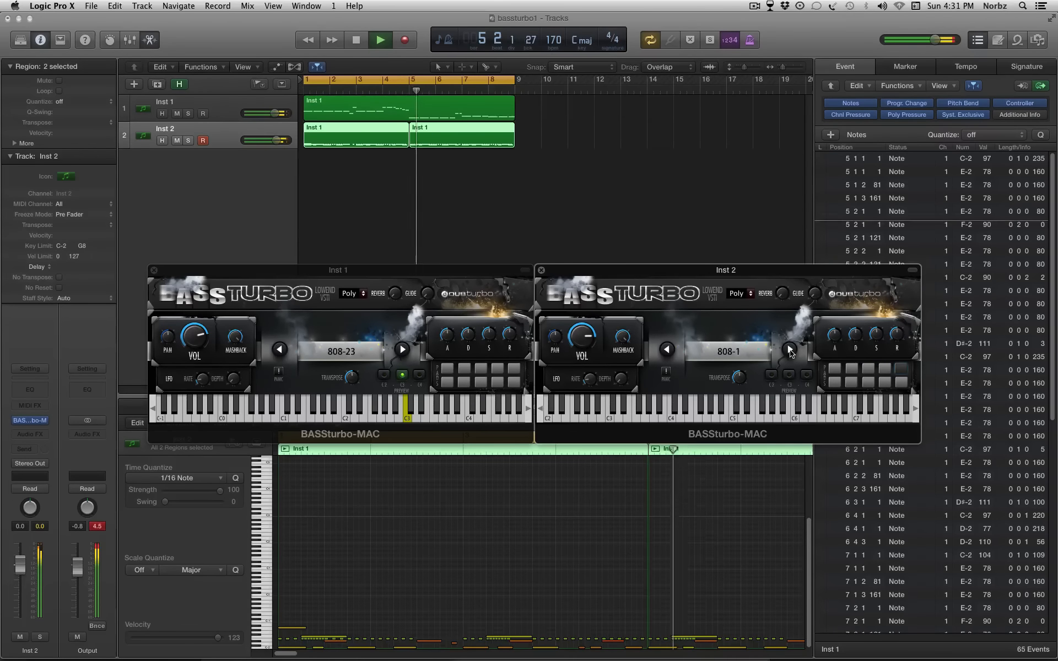
{"action": "left_click", "coordinate": [789, 351]}
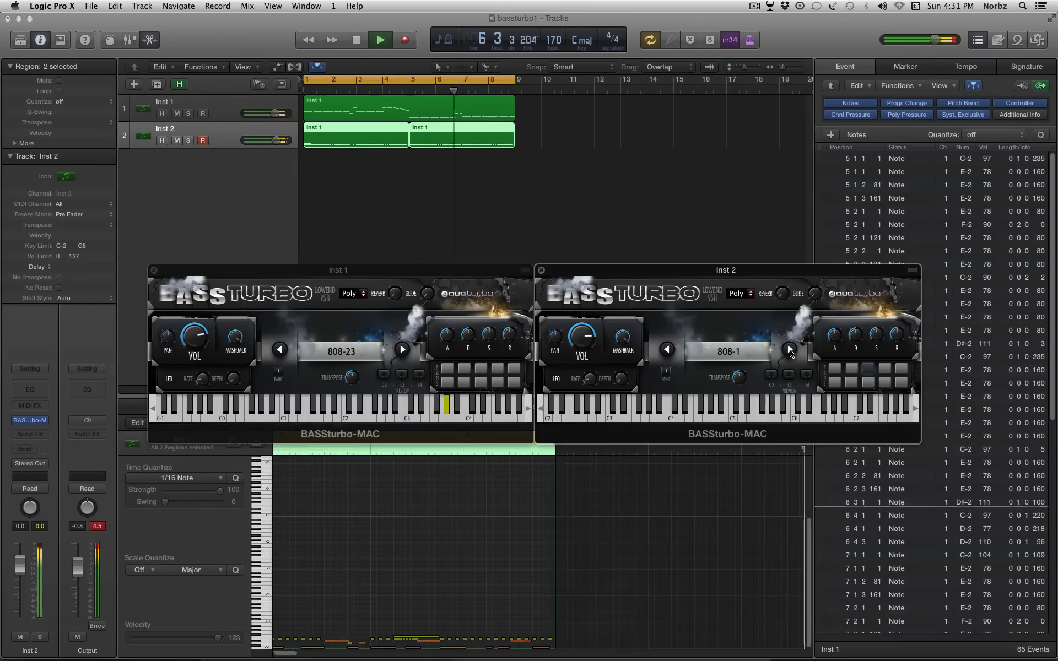
{"action": "left_click", "coordinate": [403, 350]}
{"action": "left_click", "coordinate": [790, 350]}
{"action": "left_click", "coordinate": [790, 350]}
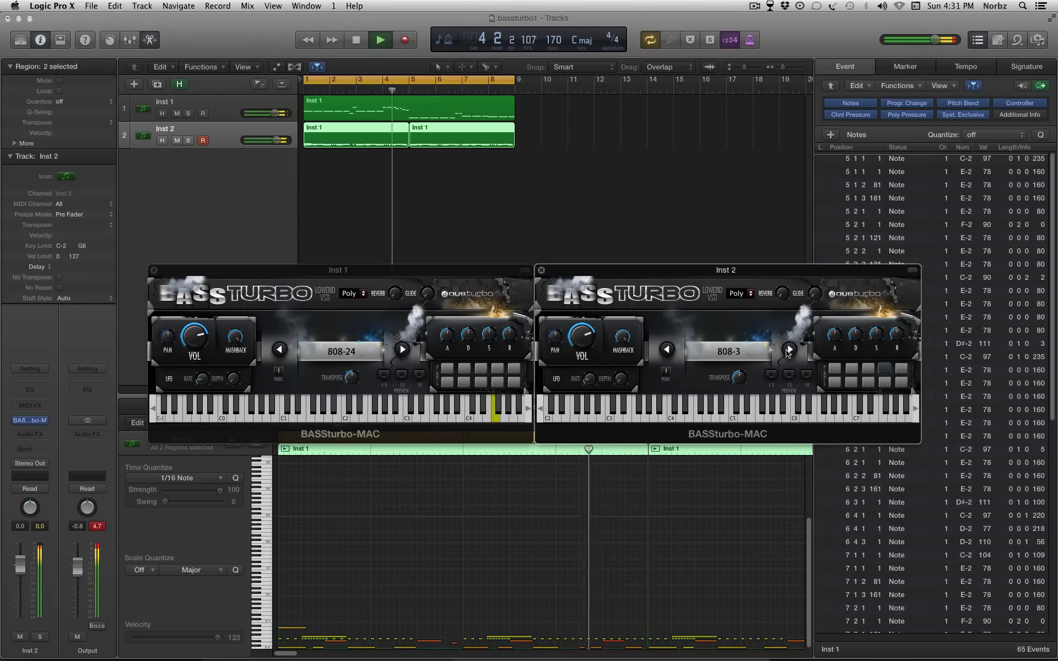
Adjust the Inst 1 plug-in volume and step its presets forward to NorbzFav-BK-3 during playback.
{"action": "left_click_drag", "start_coordinate": [194, 330], "coordinate": [193, 334]}
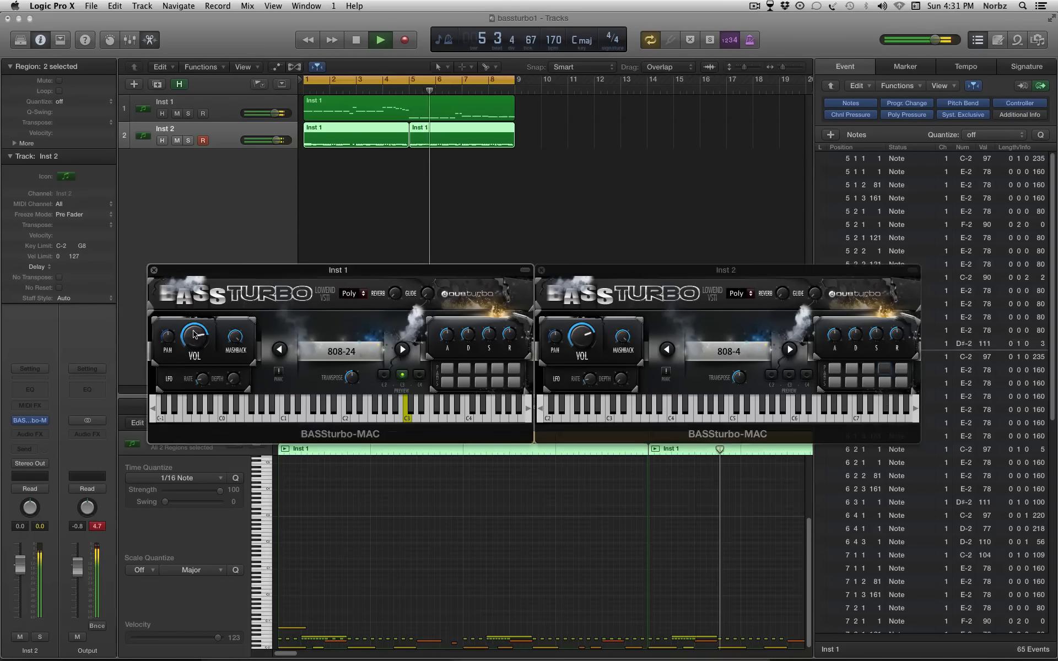
{"action": "left_click", "coordinate": [403, 350]}
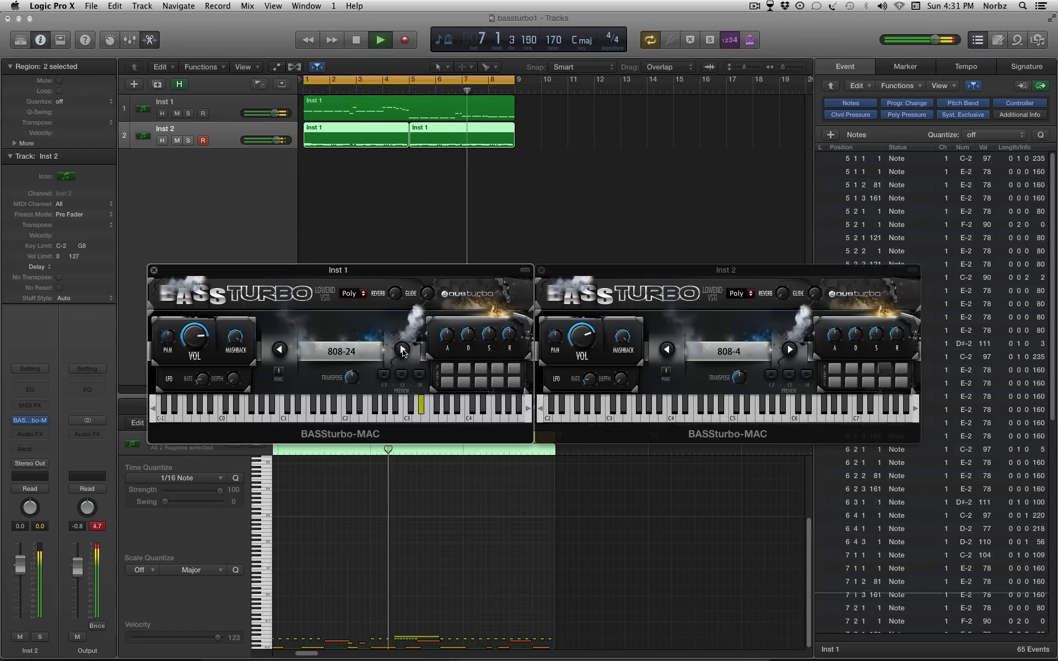
{"action": "left_click", "coordinate": [403, 350]}
{"action": "left_click", "coordinate": [403, 350]}
{"action": "left_click", "coordinate": [403, 350]}
{"action": "left_click_drag", "start_coordinate": [194, 336], "coordinate": [194, 331]}
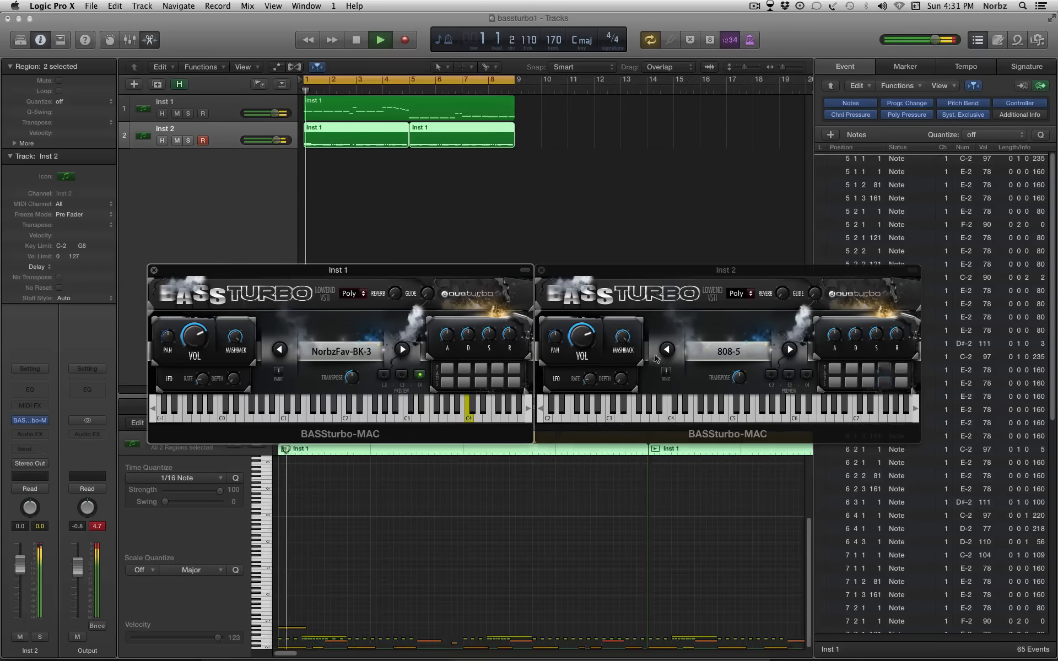
Step forward through the presets to 808-8 on Inst 2 and NorbzFav-808-13 on Inst 1, and stop playback.
{"action": "left_click", "coordinate": [790, 350]}
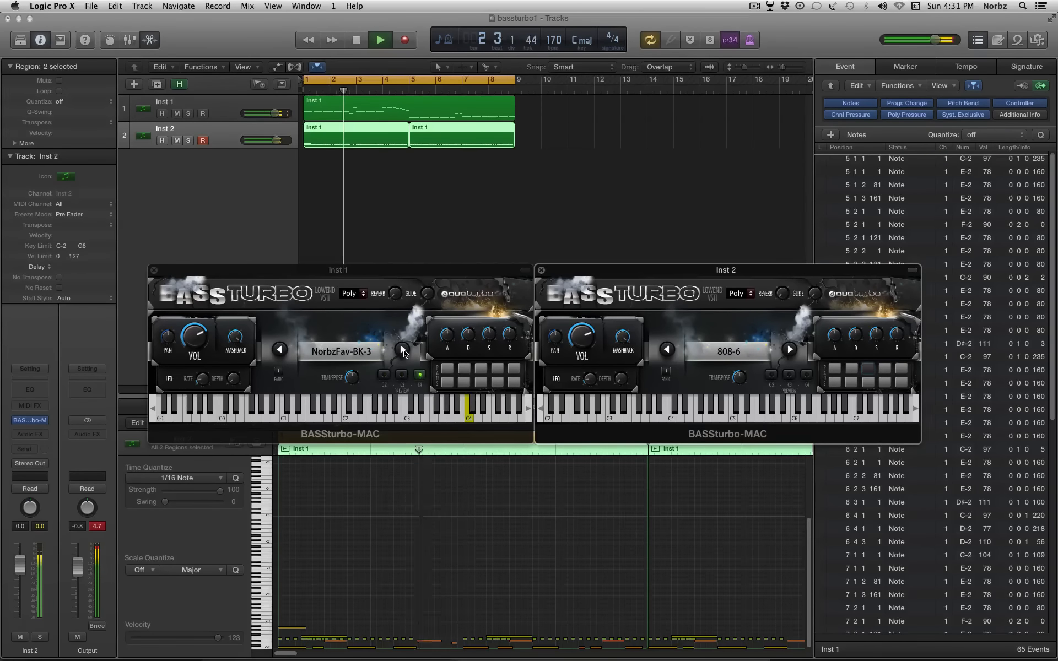
{"action": "left_click", "coordinate": [403, 350]}
{"action": "left_click", "coordinate": [403, 350]}
{"action": "left_click", "coordinate": [402, 350]}
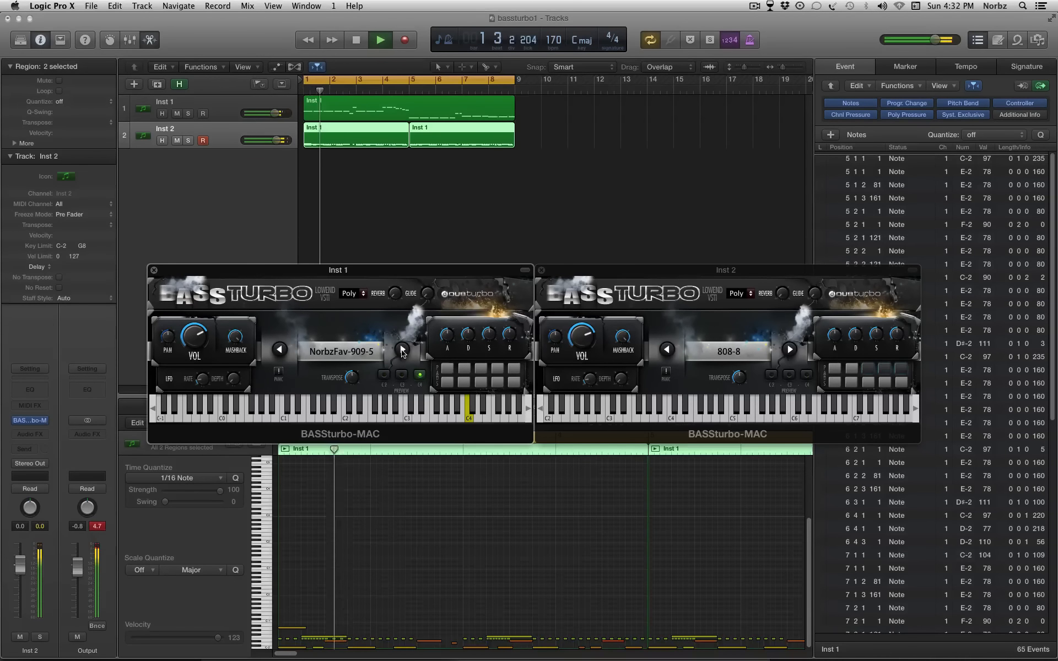
{"action": "left_click", "coordinate": [403, 350]}
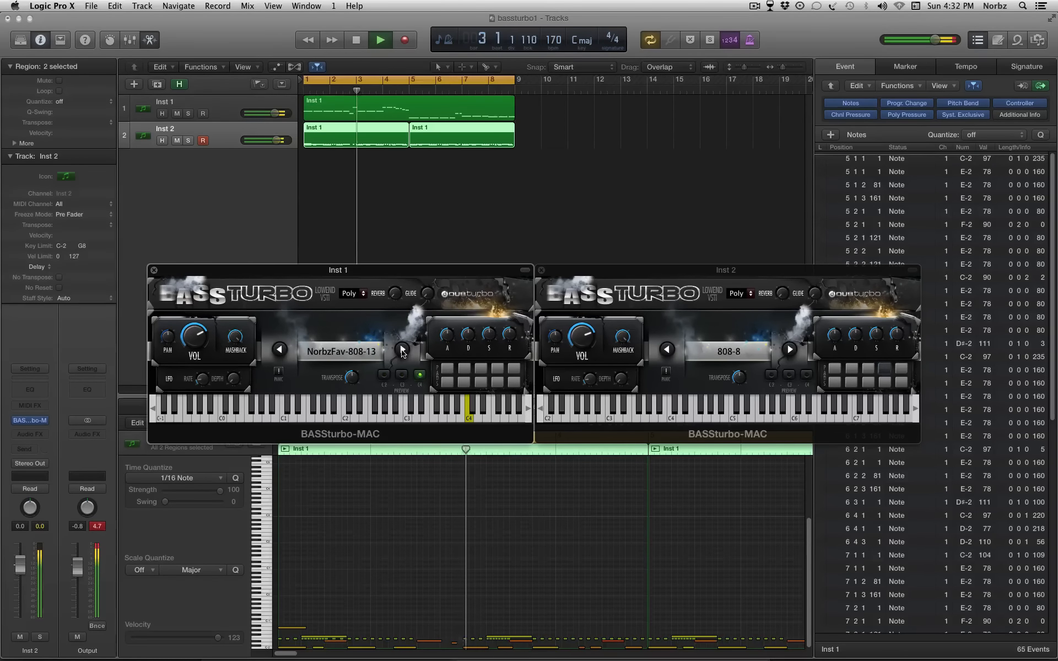
{"action": "key", "text": "space"}
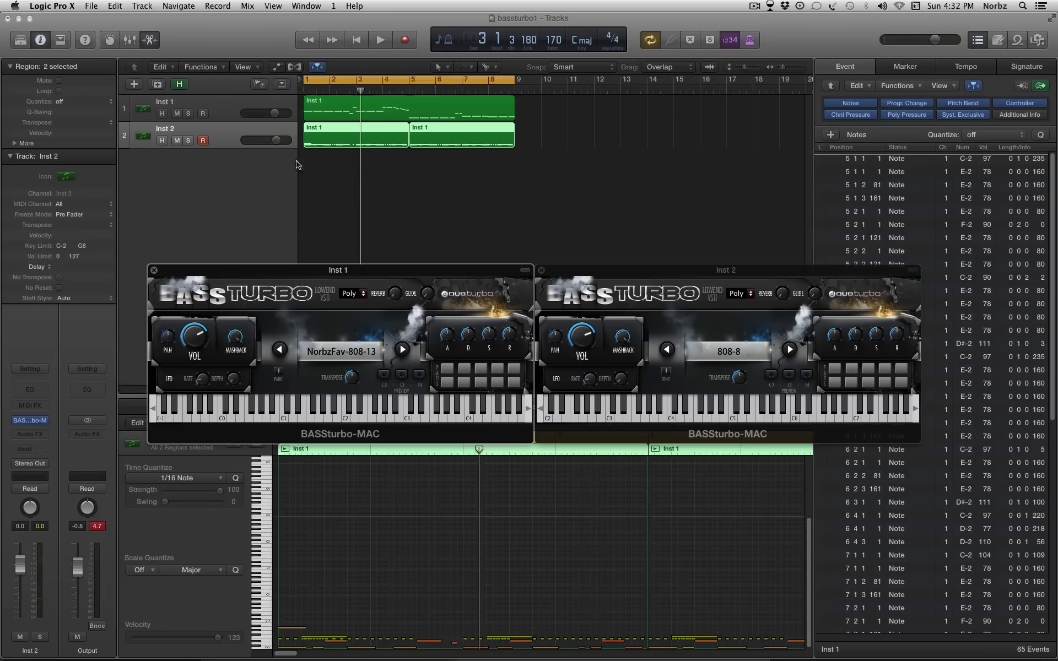
Duplicate the Inst 1 track and place the new Inst 3 track's BASSturbo window above the two other plug-in windows.
{"action": "left_click", "coordinate": [229, 111]}
{"action": "key", "text": "super+d"}
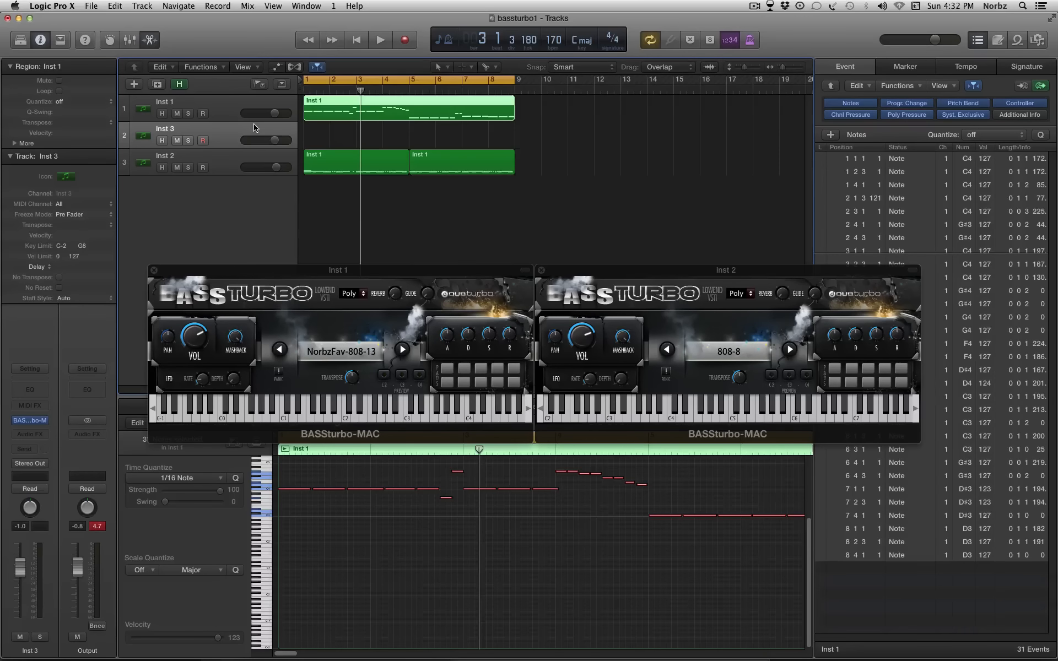
{"action": "left_click", "coordinate": [27, 423]}
{"action": "left_click_drag", "start_coordinate": [265, 52], "coordinate": [654, 191]}
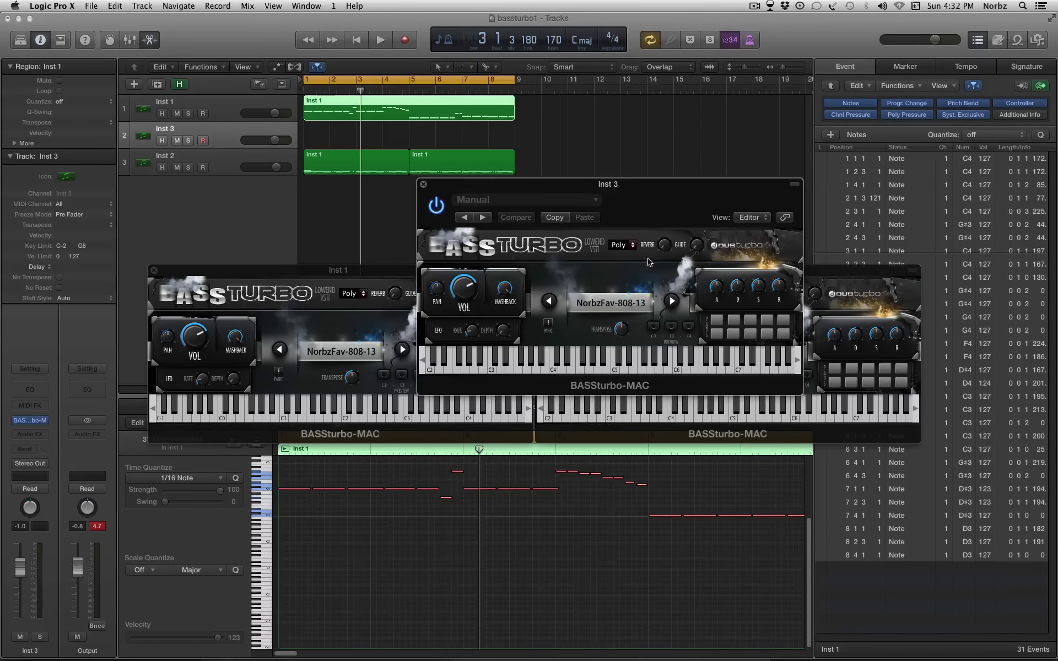
Audition a few notes on the Inst 3 plug-in's keyboard and switch its voice mode from Poly to Legato.
{"action": "left_click", "coordinate": [641, 368]}
{"action": "left_click", "coordinate": [650, 368]}
{"action": "left_click", "coordinate": [666, 363]}
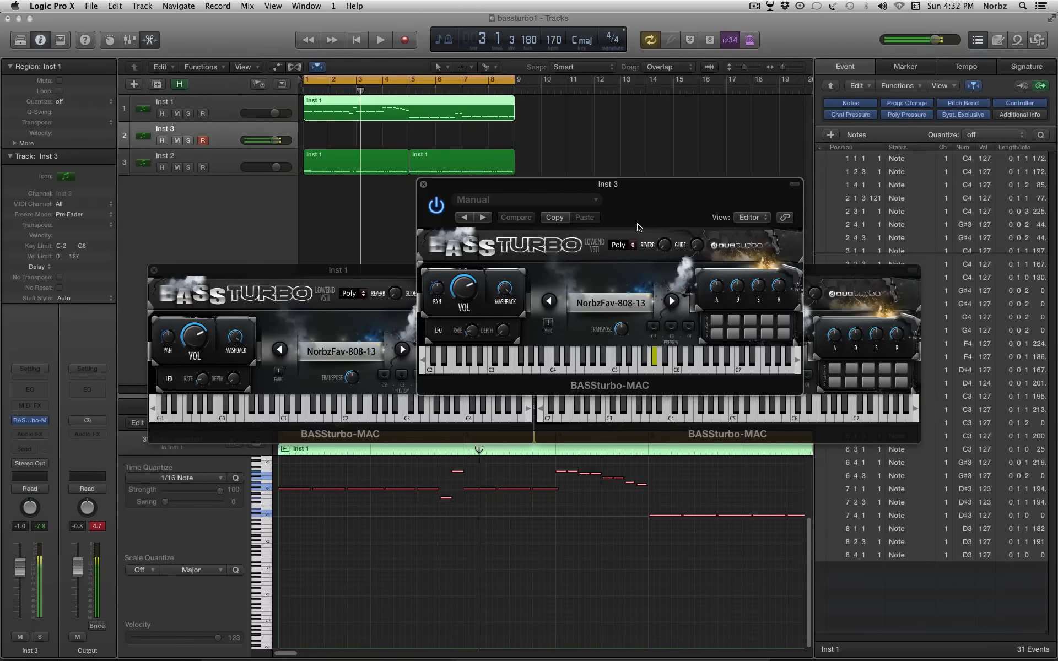
{"action": "left_click", "coordinate": [620, 245]}
{"action": "left_click", "coordinate": [630, 278]}
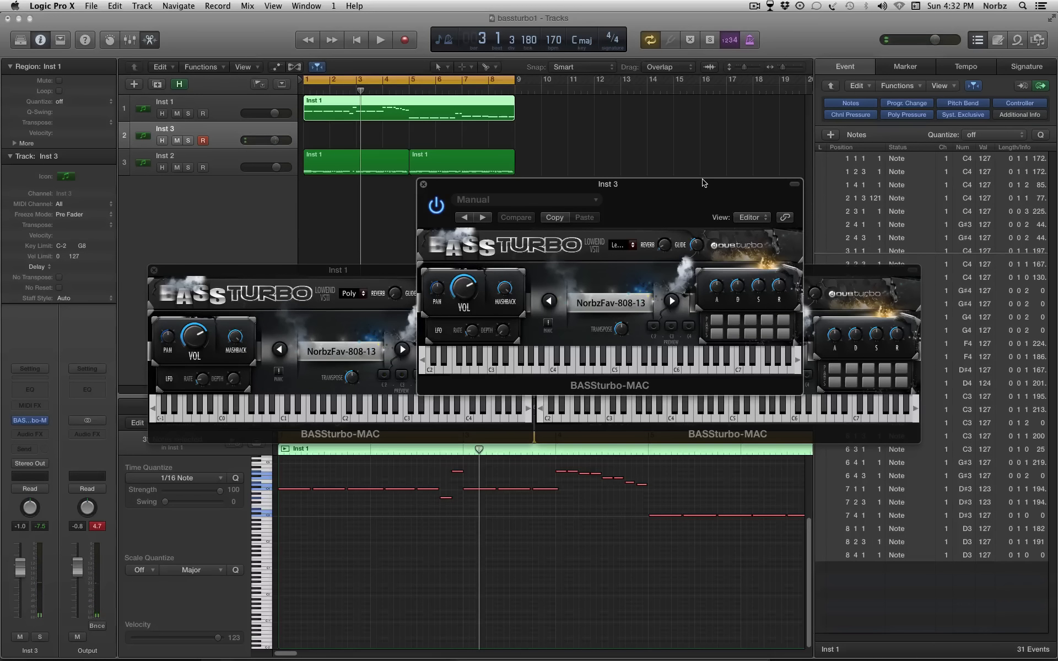
Record a melody on Inst 3 over the bars 1–8 cycle and copy its second note to the region's start.
{"action": "key", "text": "r"}
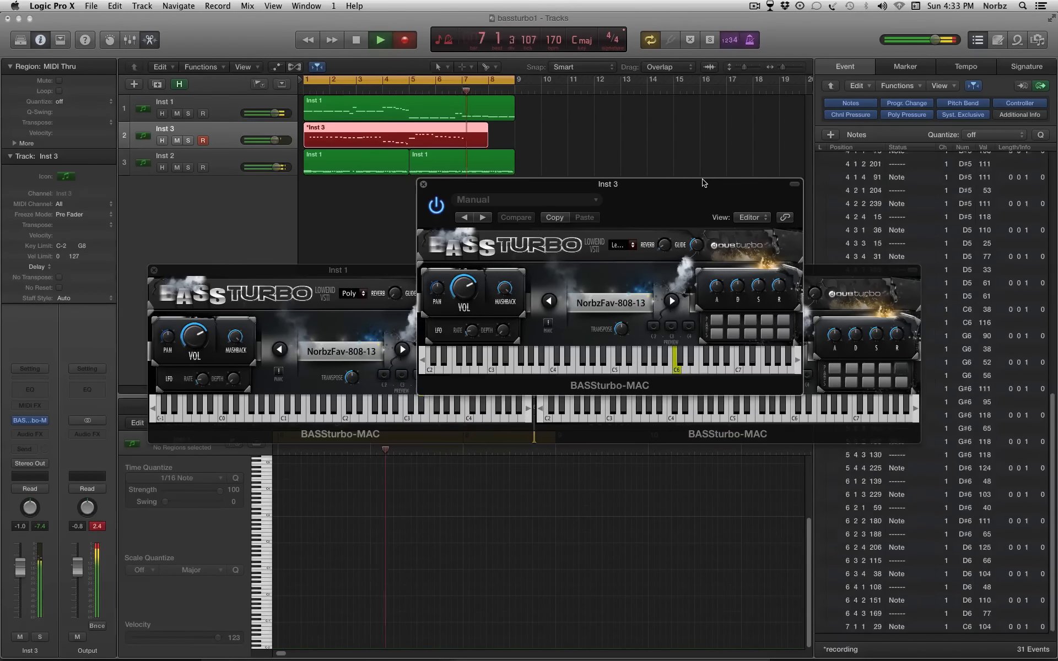
{"action": "key", "text": "space"}
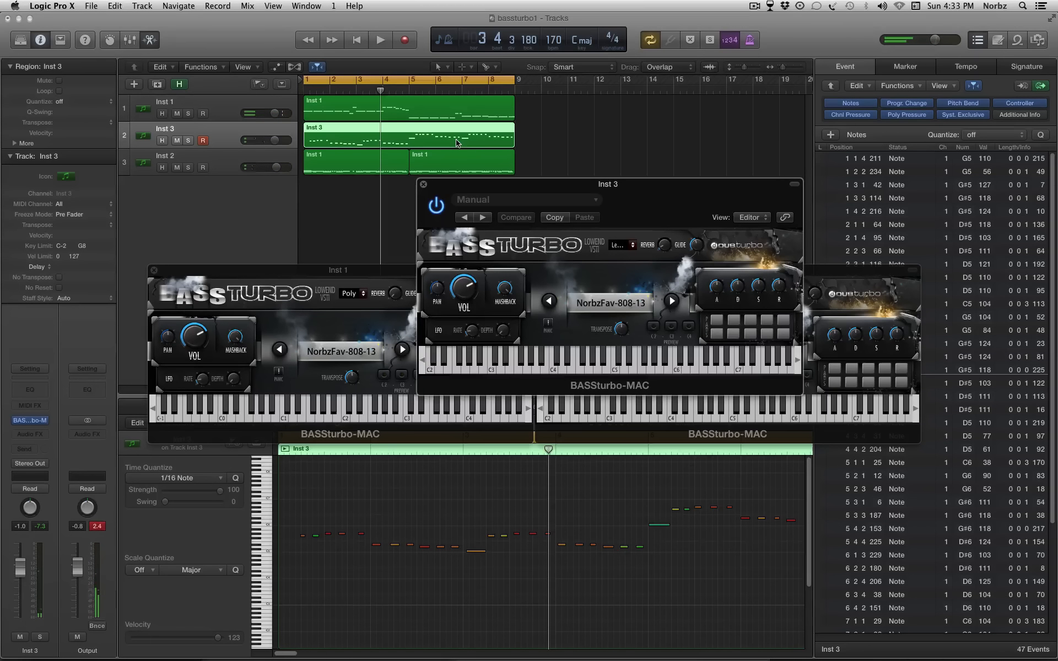
{"action": "left_click", "coordinate": [358, 588]}
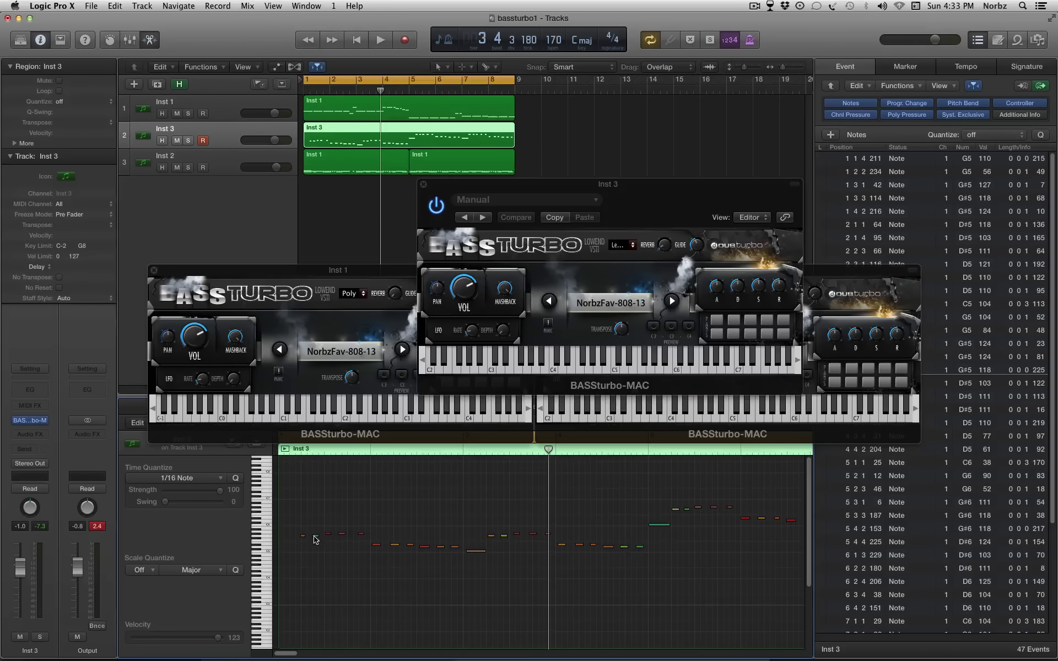
{"action": "left_click_drag", "start_coordinate": [315, 536], "coordinate": [283, 536]}
{"action": "left_click", "coordinate": [378, 569]}
Play all three tracks and step the Inst 3 preset back to NorbzFav-808-12.
{"action": "key", "text": "space"}
{"action": "left_click", "coordinate": [548, 302]}
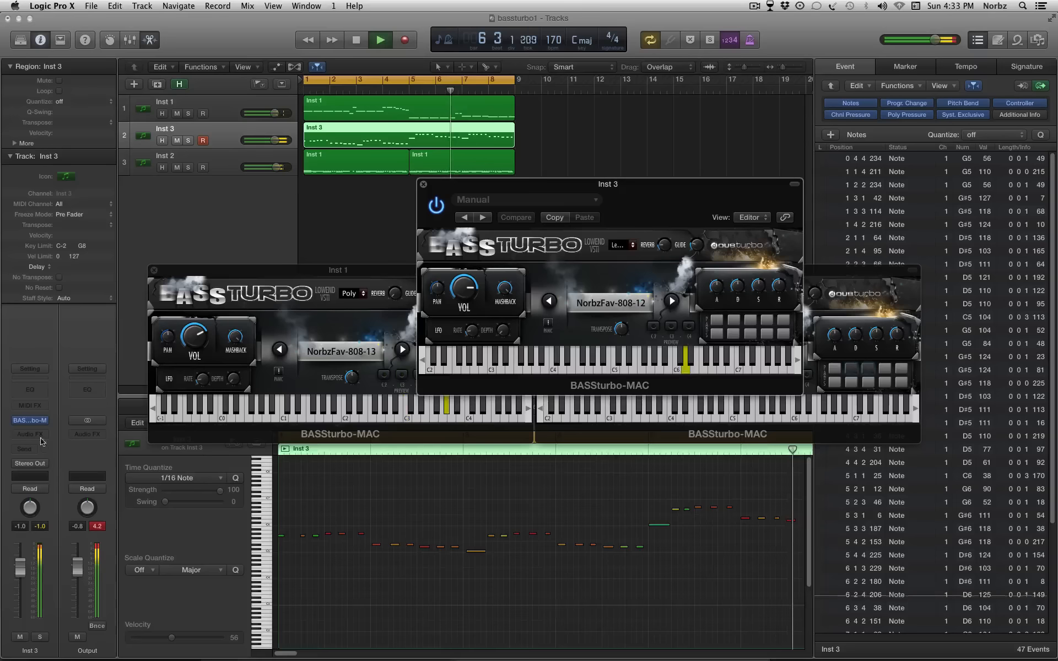
{"action": "key", "text": "space"}
Insert a Channel EQ on Inst 3, cut its low frequencies and boost the upper mids, and close the EQ window.
{"action": "double_click", "coordinate": [32, 389]}
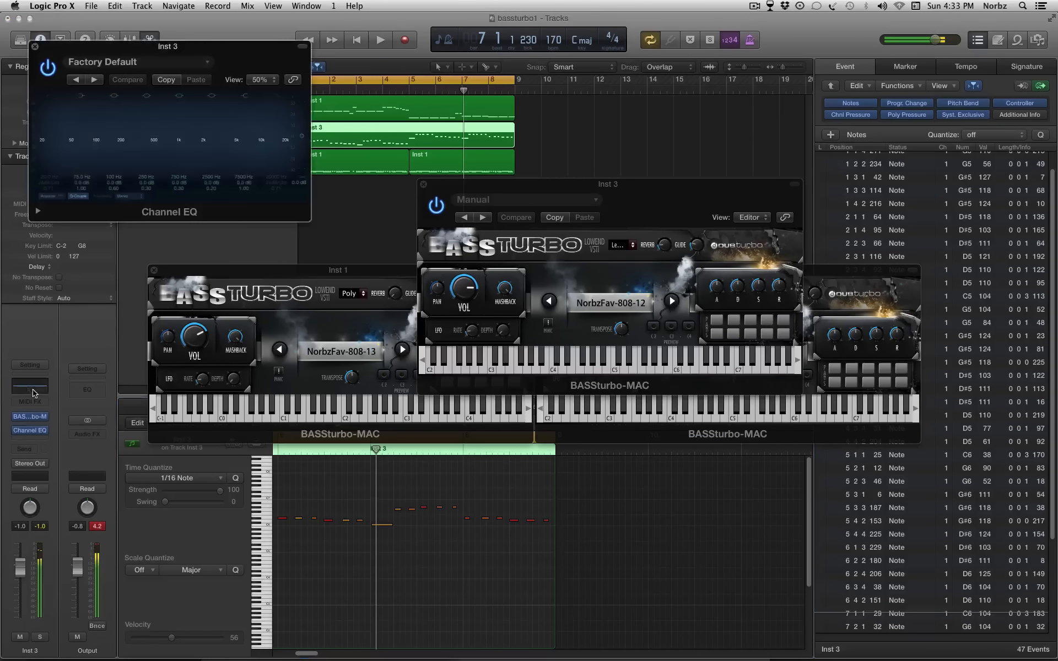
{"action": "left_click_drag", "start_coordinate": [45, 144], "coordinate": [195, 132]}
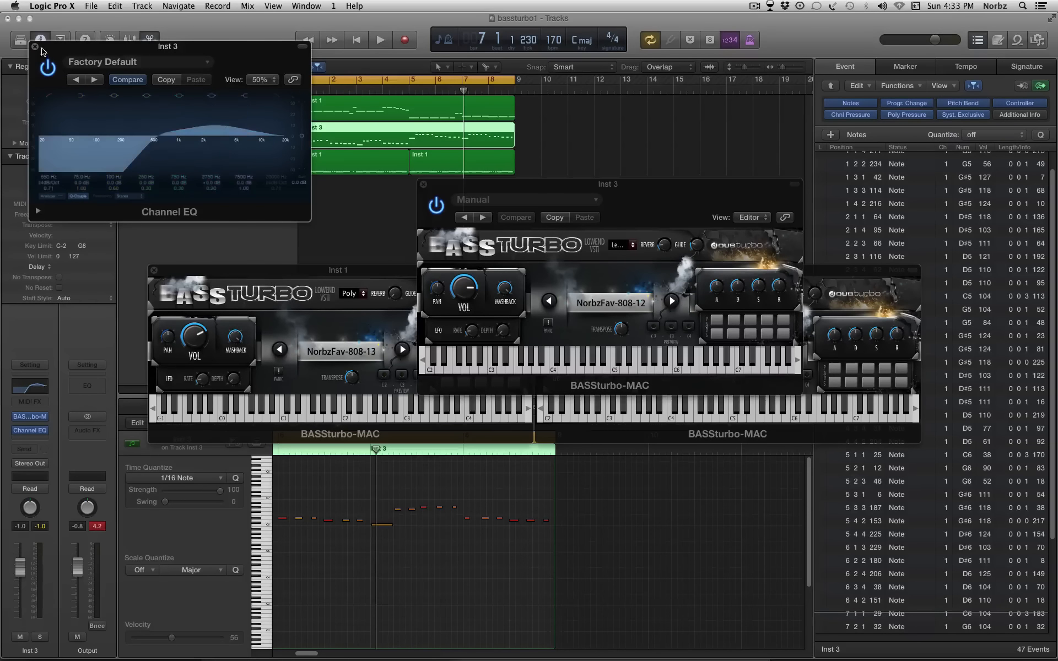
{"action": "left_click", "coordinate": [35, 48]}
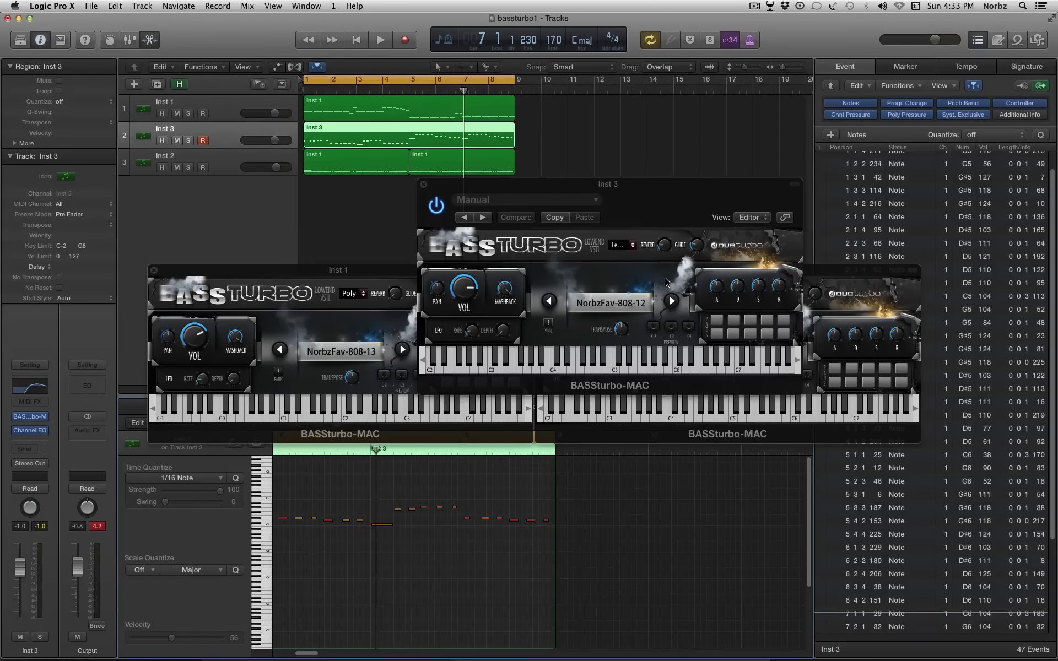
Play all tracks while stepping forward through the presets to 808-7 on Inst 3, 808-10 on Inst 2 and NorbzFav-ST-10 on Inst 1.
{"action": "left_click", "coordinate": [663, 223]}
{"action": "key", "text": "space"}
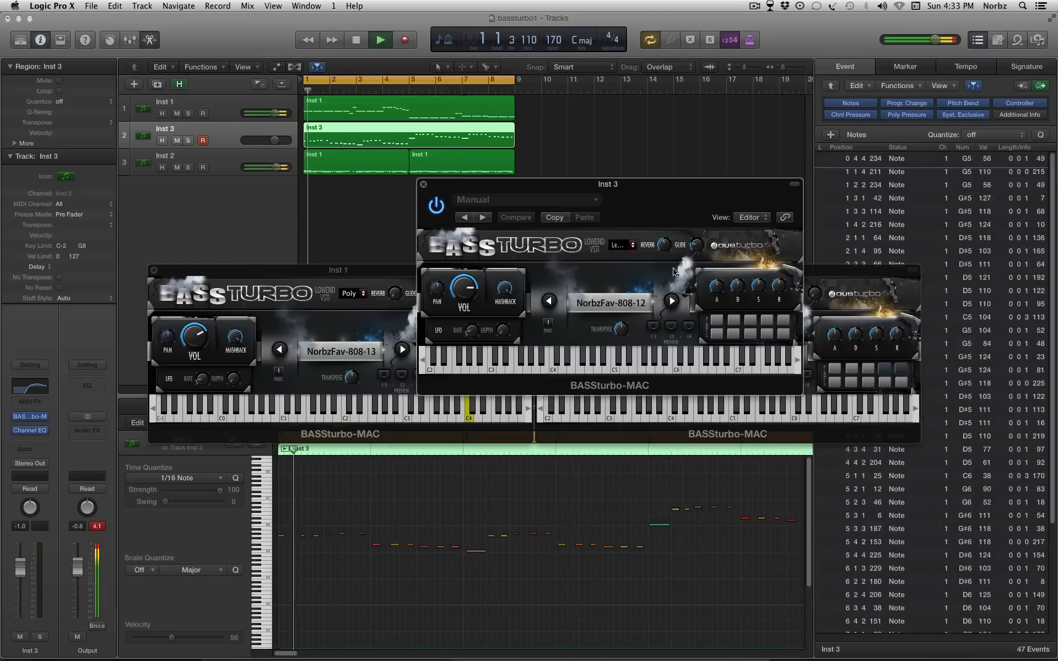
{"action": "left_click", "coordinate": [672, 302]}
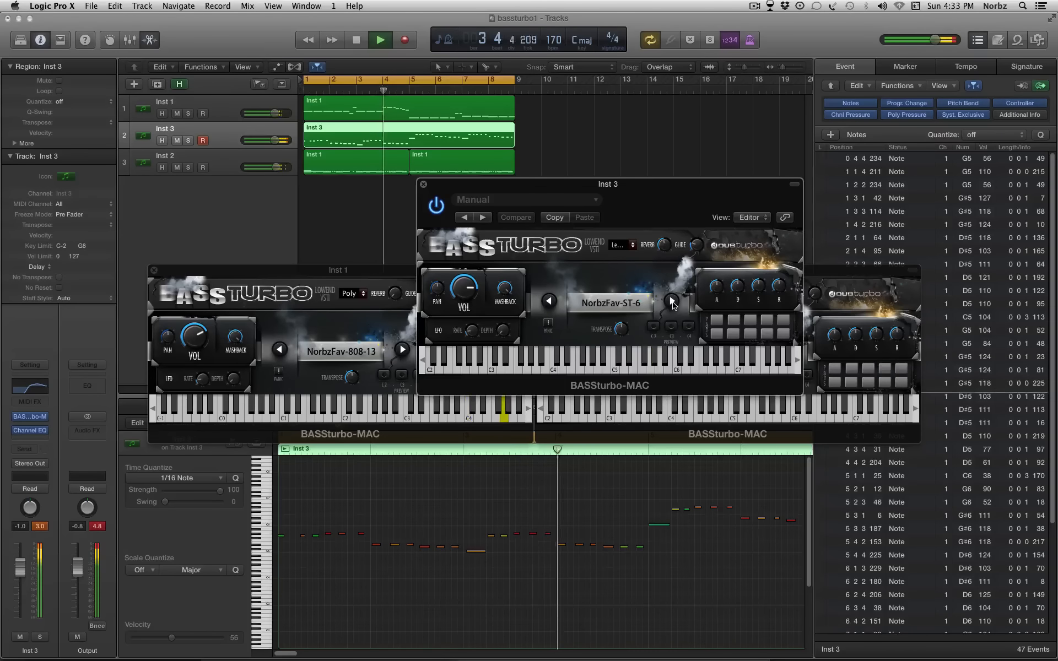
{"action": "left_click", "coordinate": [673, 302]}
{"action": "left_click", "coordinate": [672, 302]}
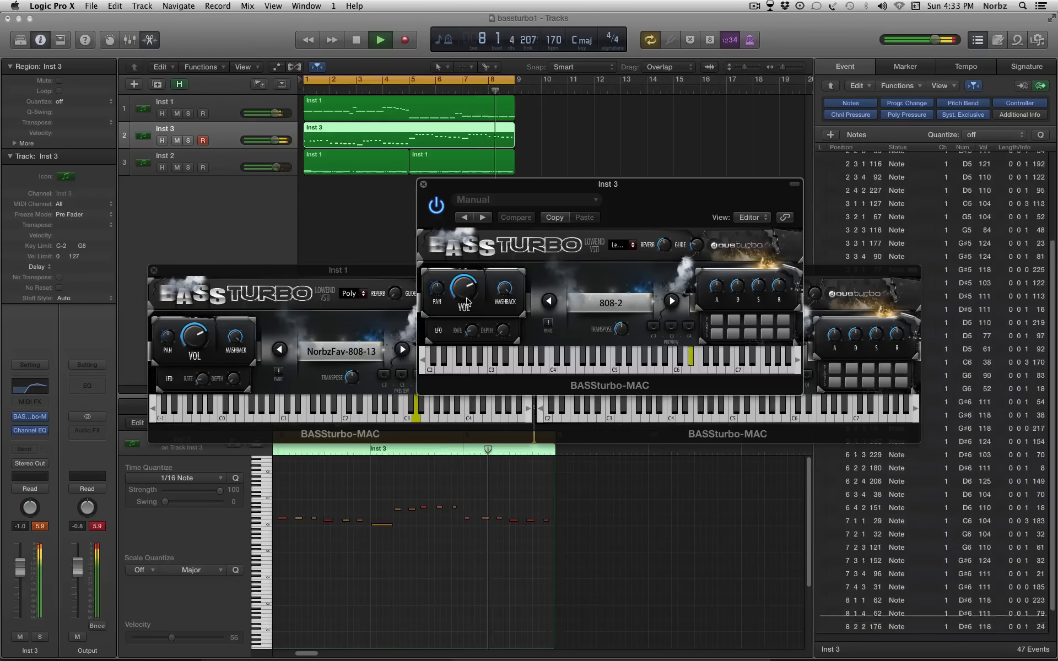
{"action": "left_click", "coordinate": [684, 434]}
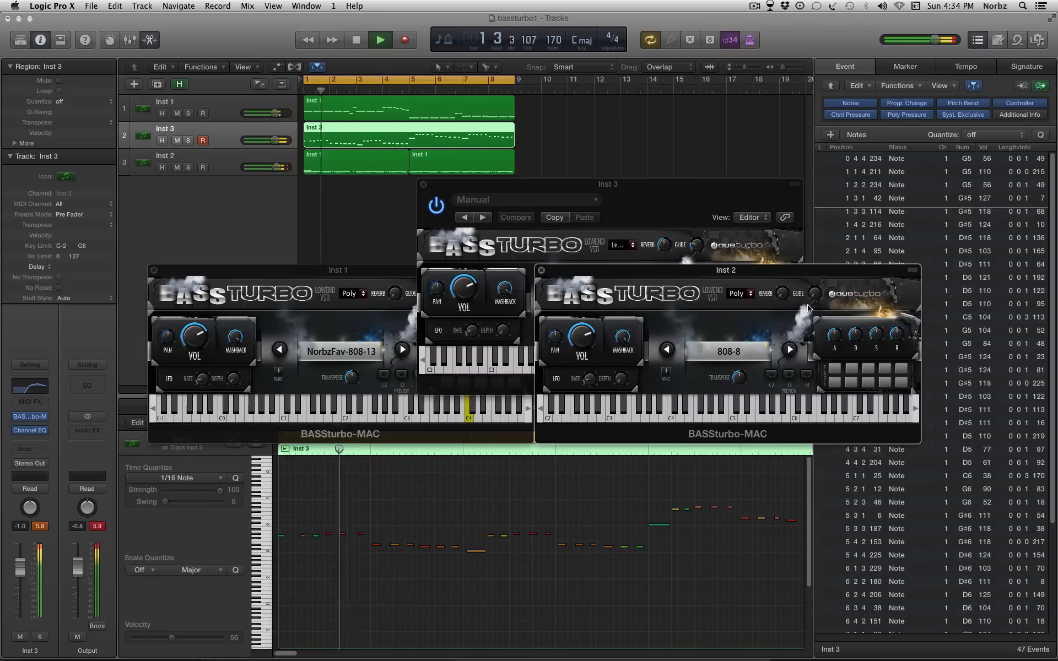
{"action": "left_click", "coordinate": [403, 351]}
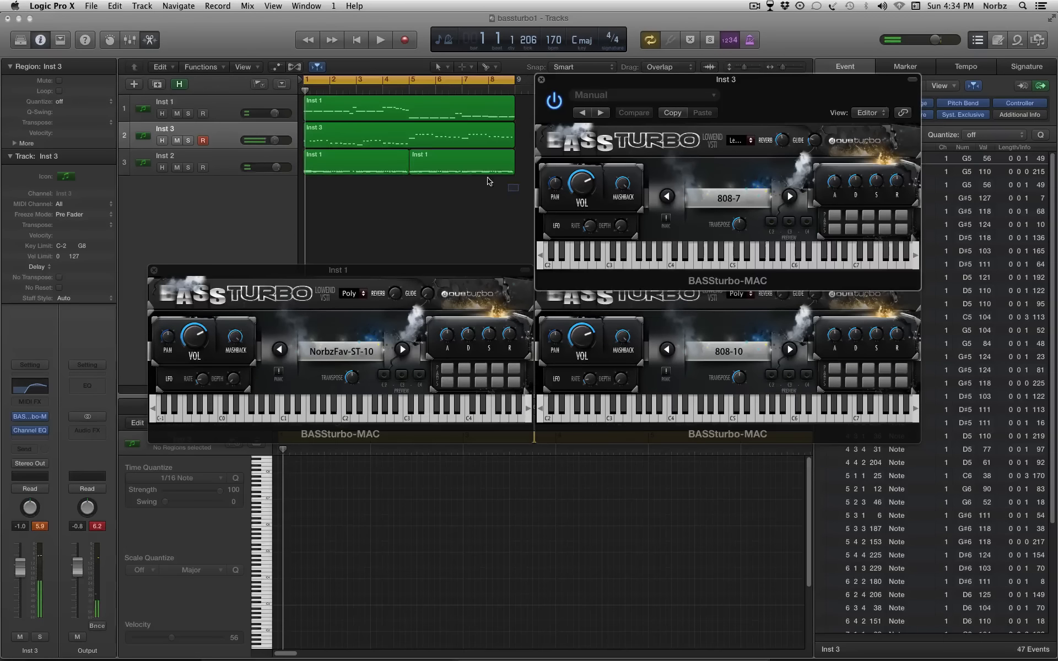
Copy the two Inst 2 drum regions to bar 9 and delete the repeated E-2 notes from the early bars of the originals.
{"action": "left_click_drag", "start_coordinate": [488, 180], "coordinate": [530, 163]}
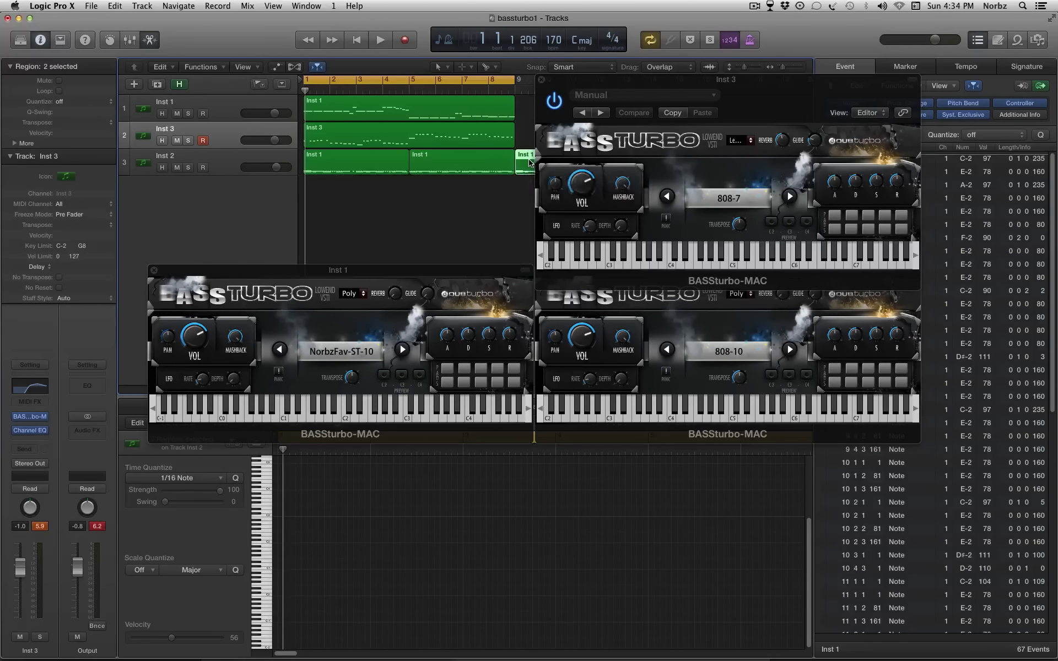
{"action": "left_click", "coordinate": [451, 173]}
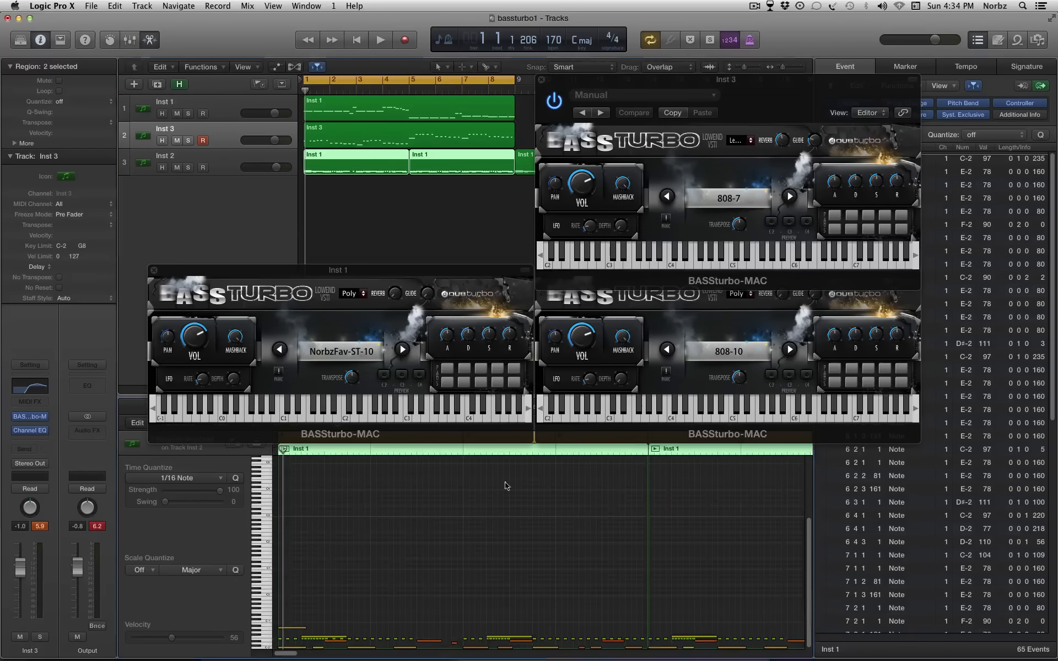
{"action": "left_click_drag", "start_coordinate": [739, 634], "coordinate": [280, 642]}
{"action": "key", "text": "Delete"}
{"action": "key", "text": "Delete"}
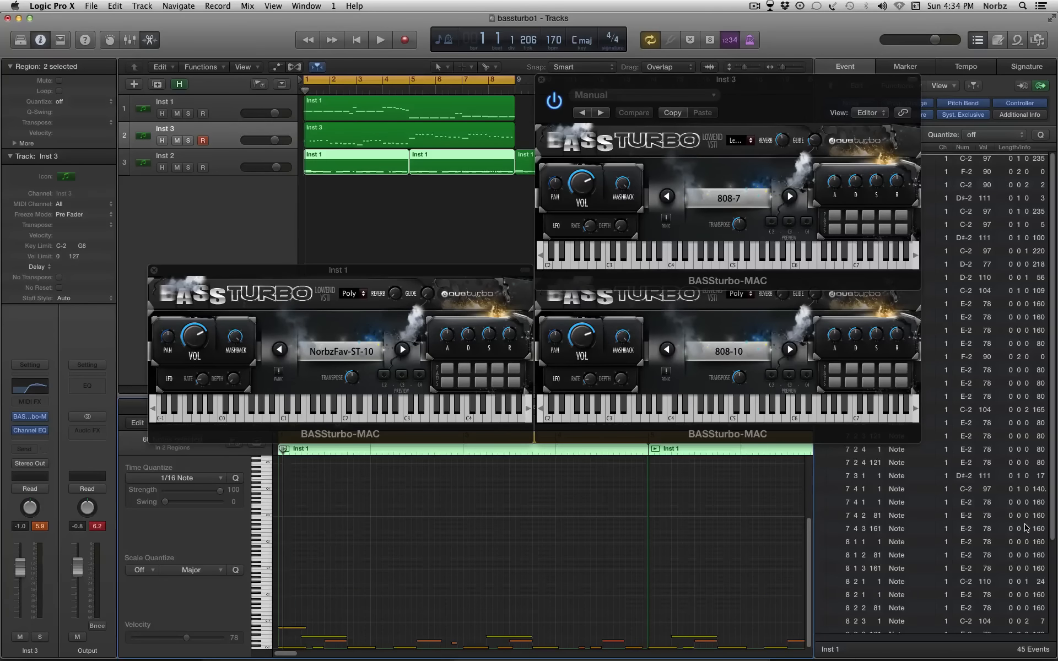
Play the edited arrangement while stepping forward through the presets to 808-10 on Inst 3 and NorbzFav-808-12 on Inst 1.
{"action": "key", "text": "space"}
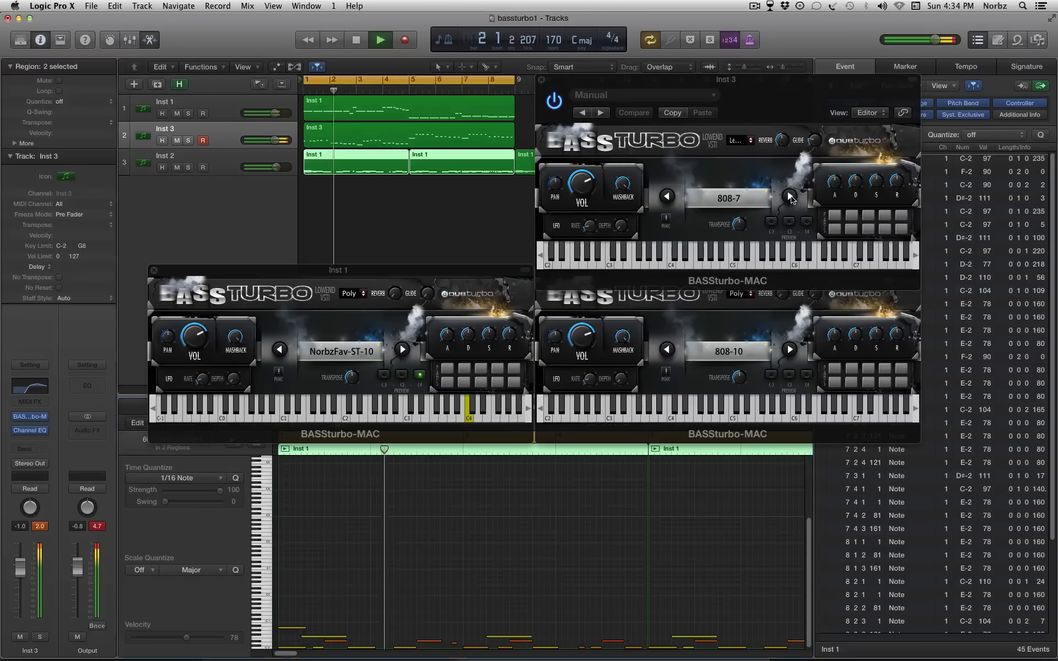
{"action": "left_click", "coordinate": [791, 198]}
{"action": "left_click", "coordinate": [792, 199]}
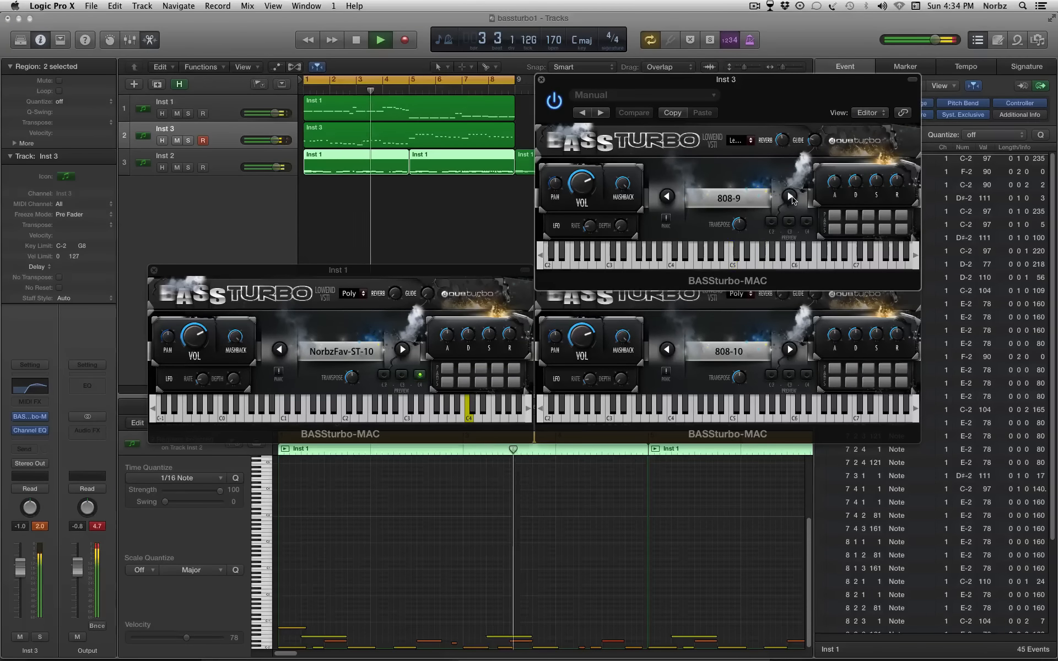
{"action": "left_click", "coordinate": [790, 198]}
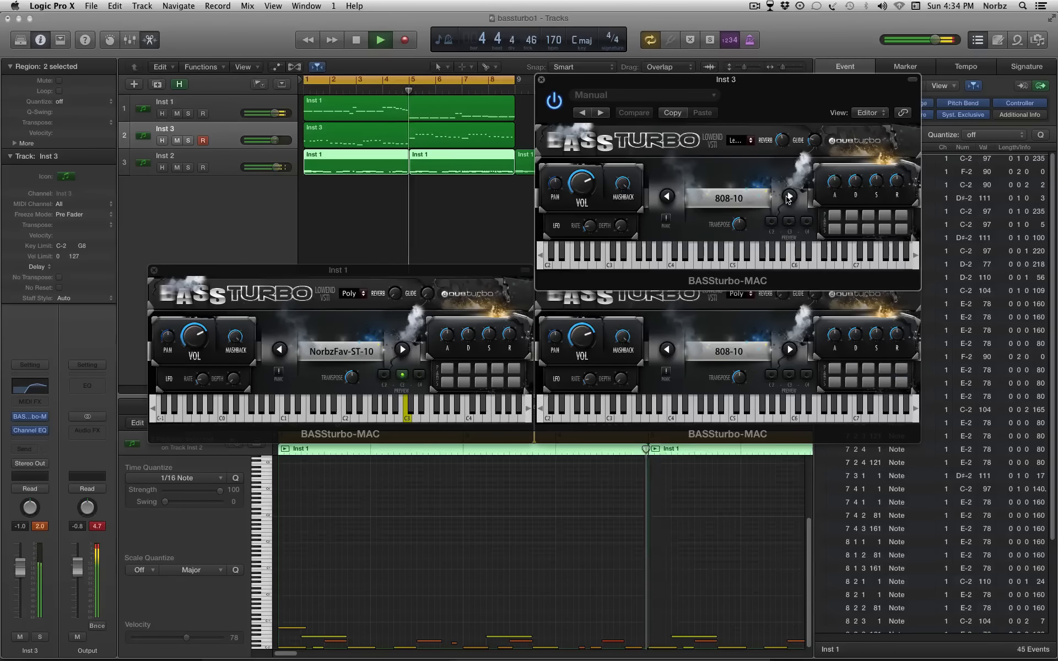
{"action": "left_click", "coordinate": [403, 350]}
{"action": "left_click", "coordinate": [403, 350]}
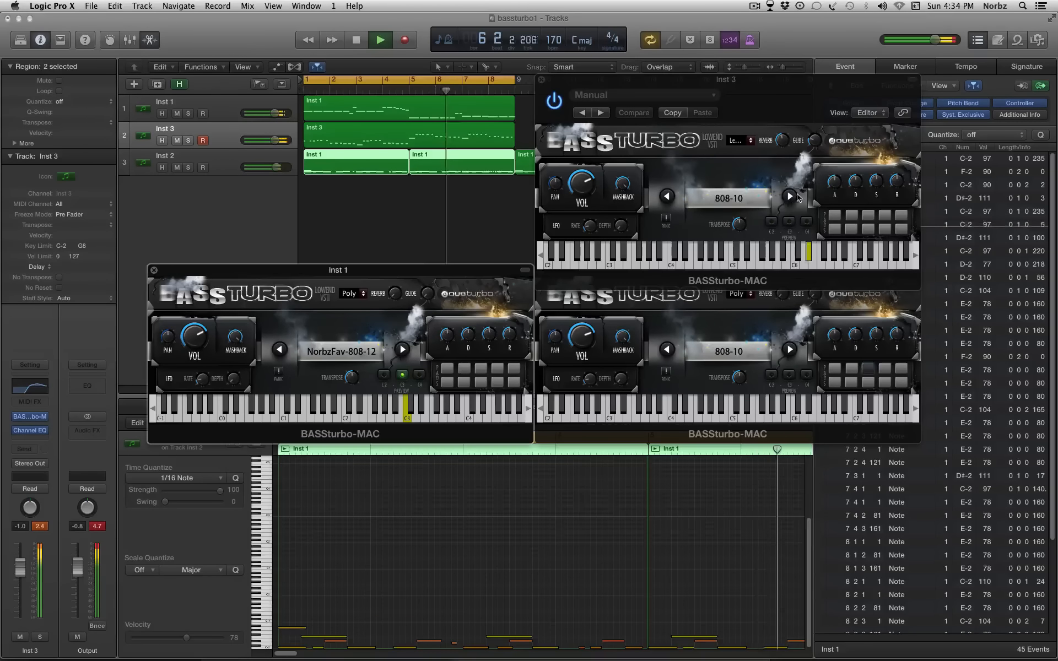
Step forward through the presets during playback to 808-11 on Inst 3 and past 808-17 on Inst 2.
{"action": "left_click", "coordinate": [796, 197]}
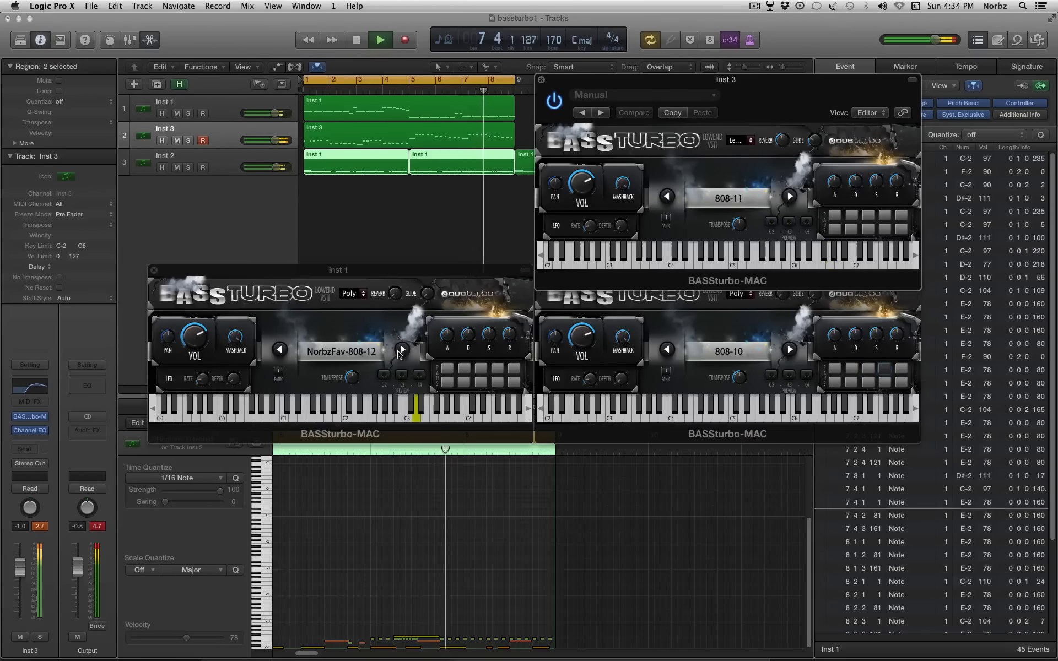
{"action": "left_click", "coordinate": [790, 350]}
{"action": "left_click", "coordinate": [792, 351]}
{"action": "left_click", "coordinate": [792, 350]}
{"action": "left_click", "coordinate": [792, 351]}
{"action": "left_click", "coordinate": [792, 350]}
{"action": "left_click", "coordinate": [792, 351]}
{"action": "left_click", "coordinate": [791, 351]}
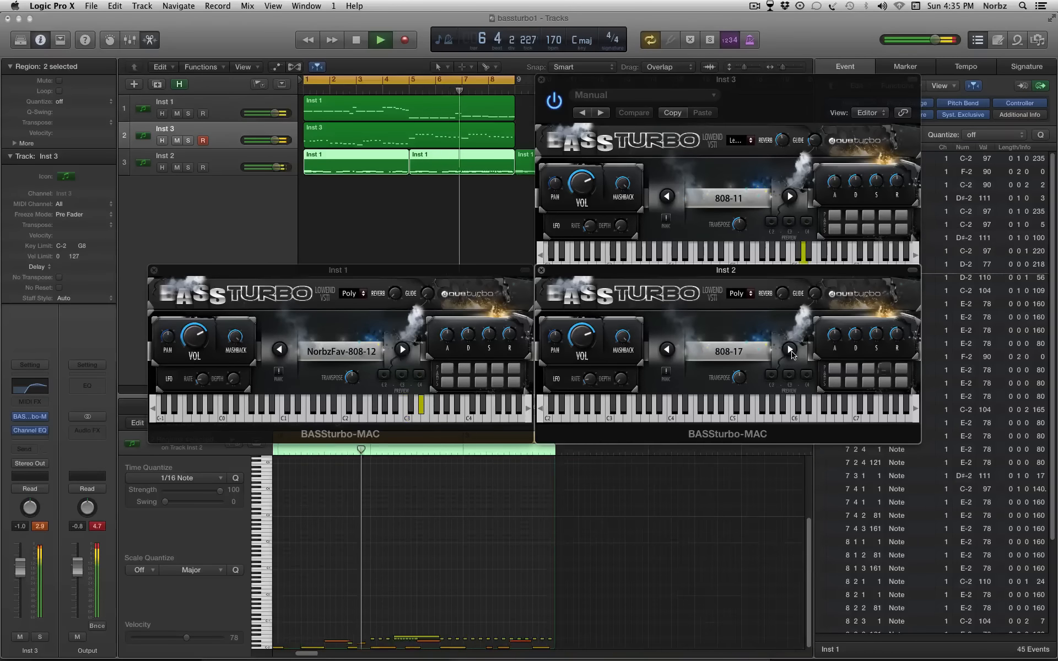
{"action": "left_click", "coordinate": [791, 350]}
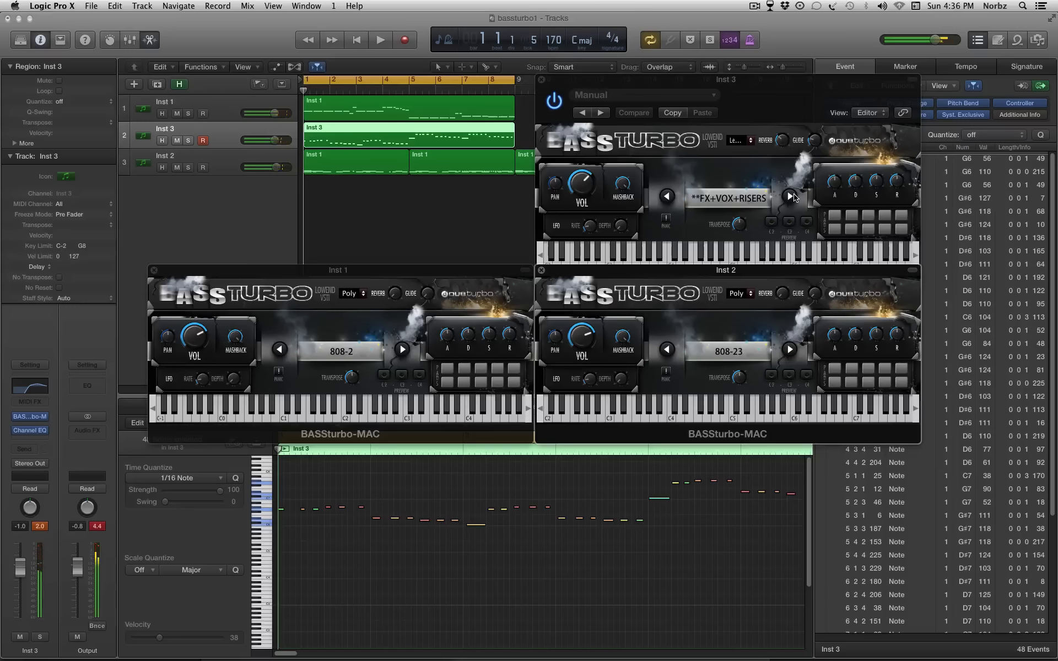
Set the Inst 3 BASSturbo voice mode to Poly and load the **BELLS preset.
{"action": "left_click", "coordinate": [750, 141]}
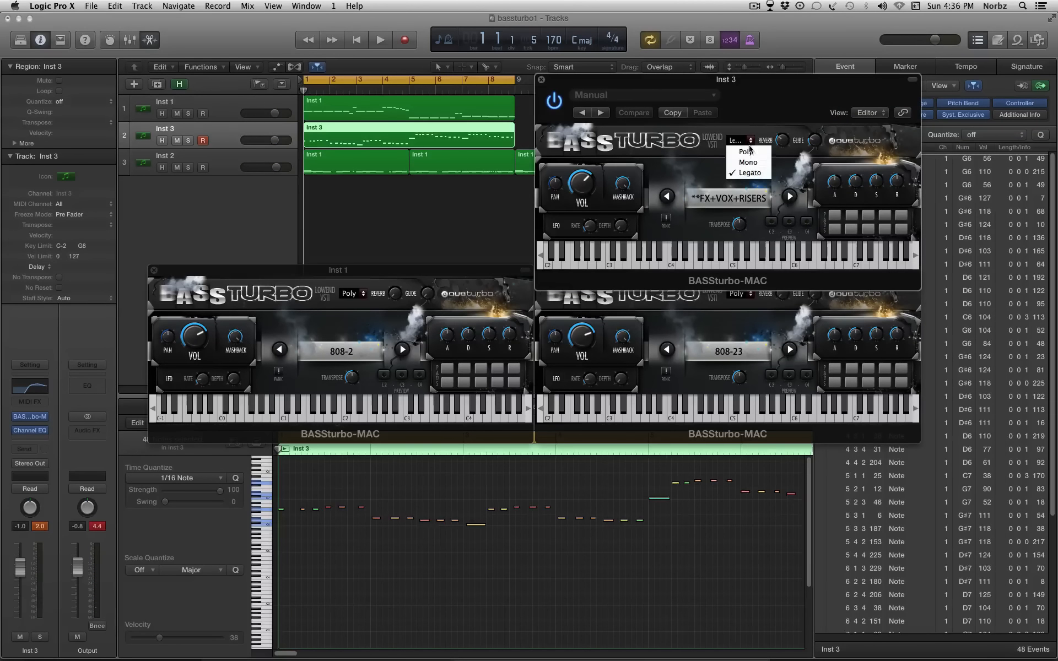
{"action": "left_click", "coordinate": [758, 156]}
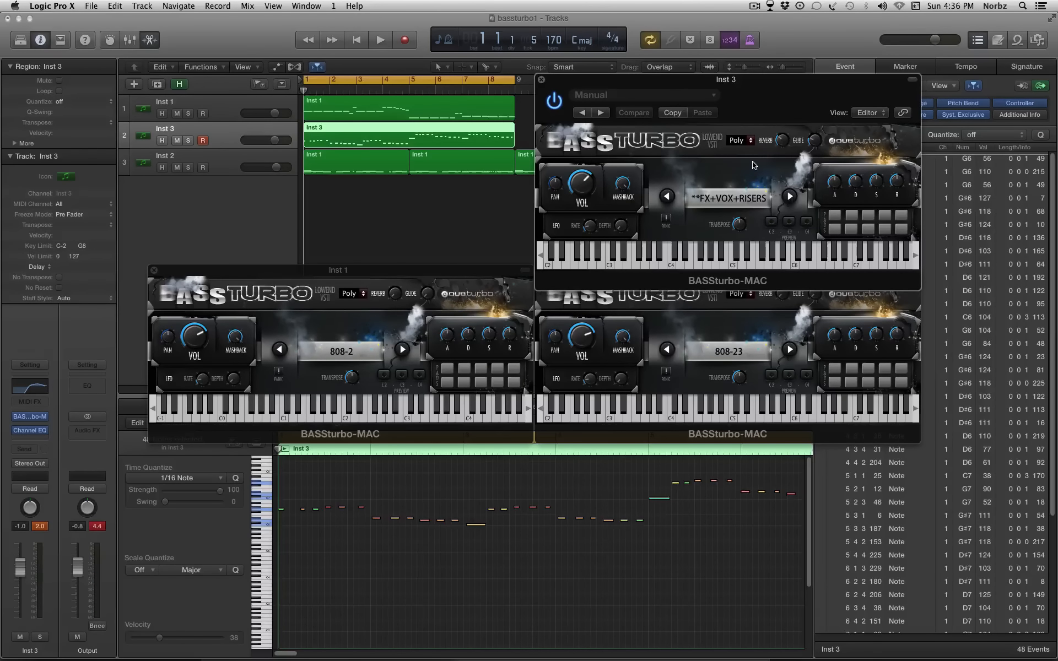
{"action": "left_click", "coordinate": [731, 198]}
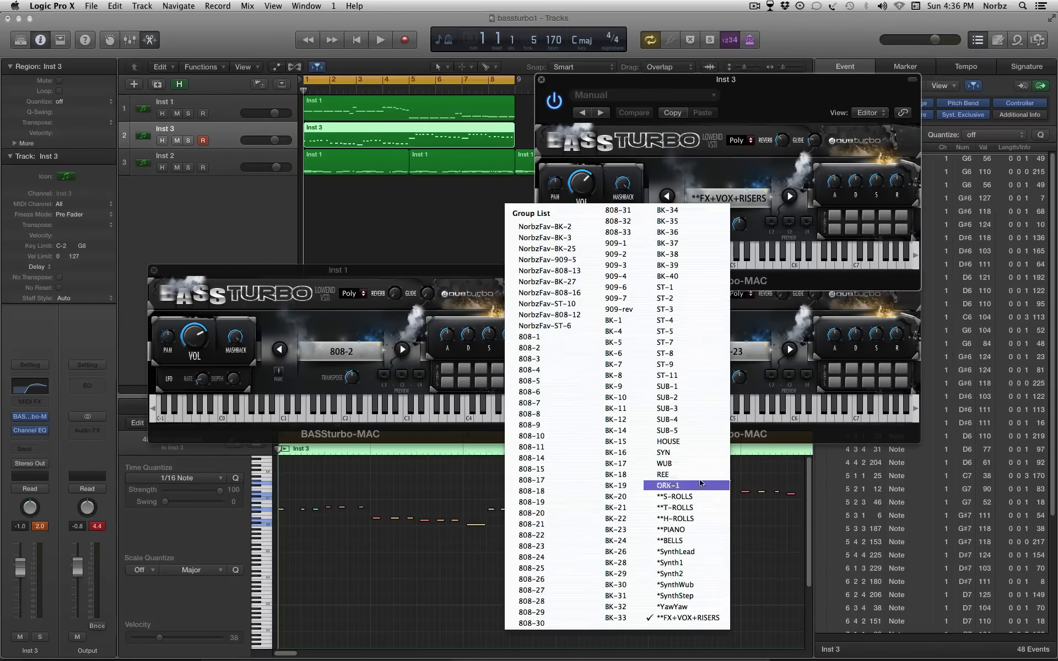
{"action": "left_click", "coordinate": [695, 542]}
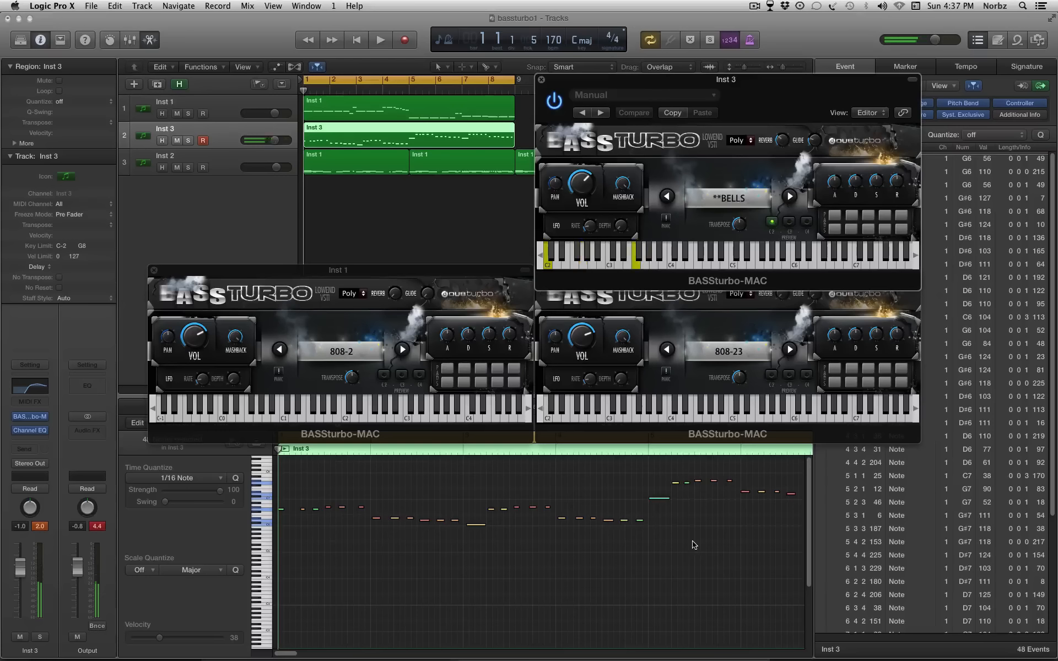
Start playback, delete the existing Inst 3 region and record a new eight-bar melody on that track.
{"action": "key", "text": "space"}
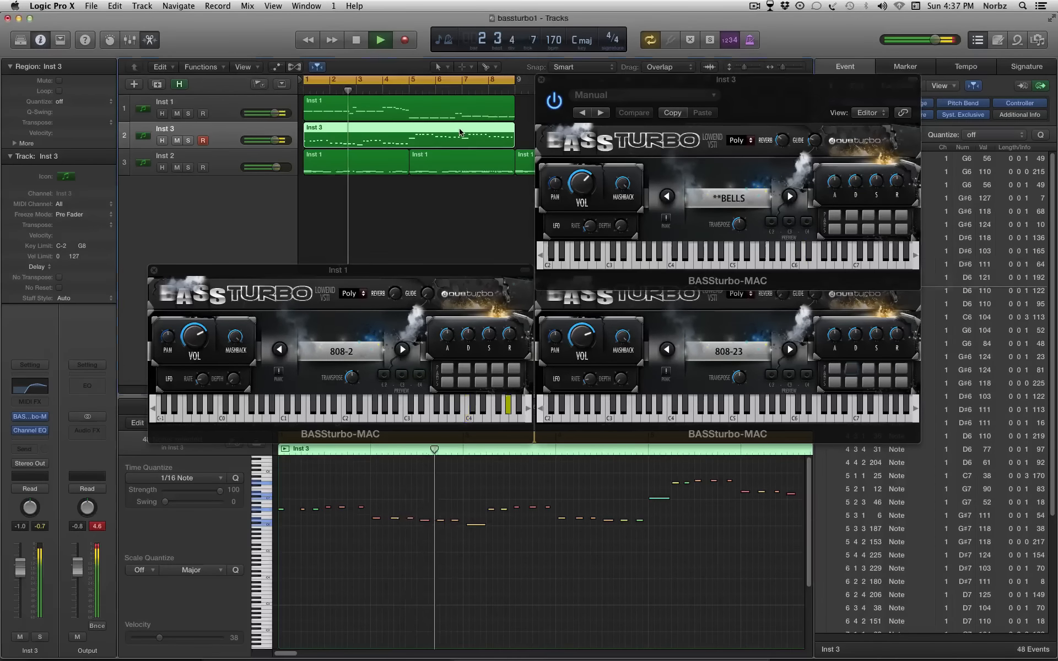
{"action": "left_click", "coordinate": [461, 132]}
{"action": "key", "text": "Delete"}
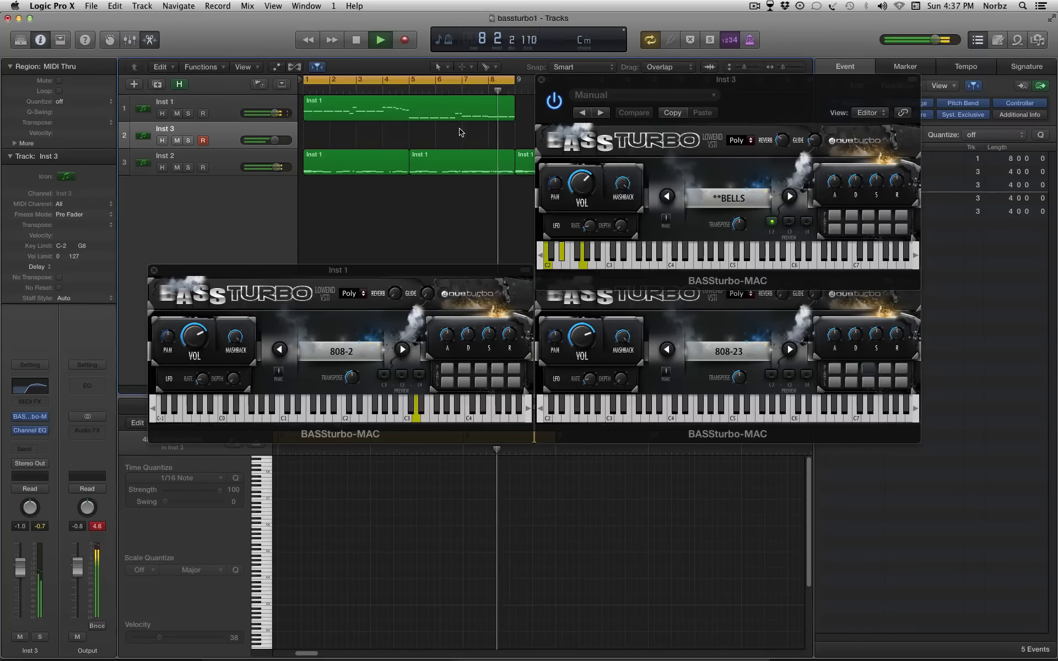
{"action": "key", "text": "r"}
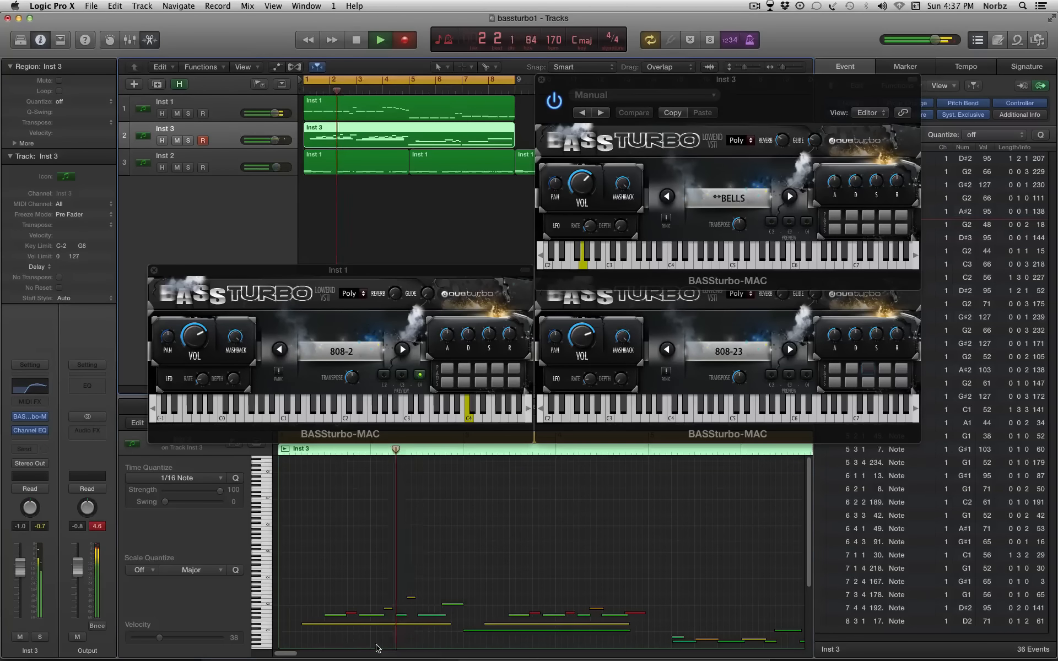
Move the early G2 note in the new Inst 3 region to D#2 at the region's start.
{"action": "left_click", "coordinate": [333, 615]}
{"action": "left_click_drag", "start_coordinate": [333, 616], "coordinate": [284, 629]}
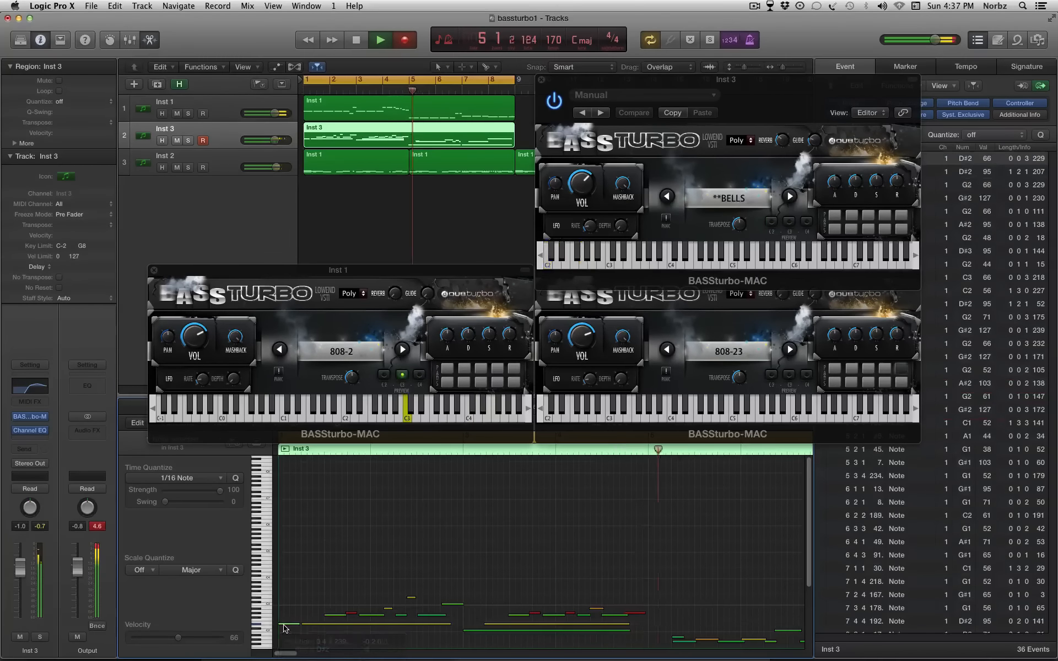
{"action": "left_click", "coordinate": [679, 638]}
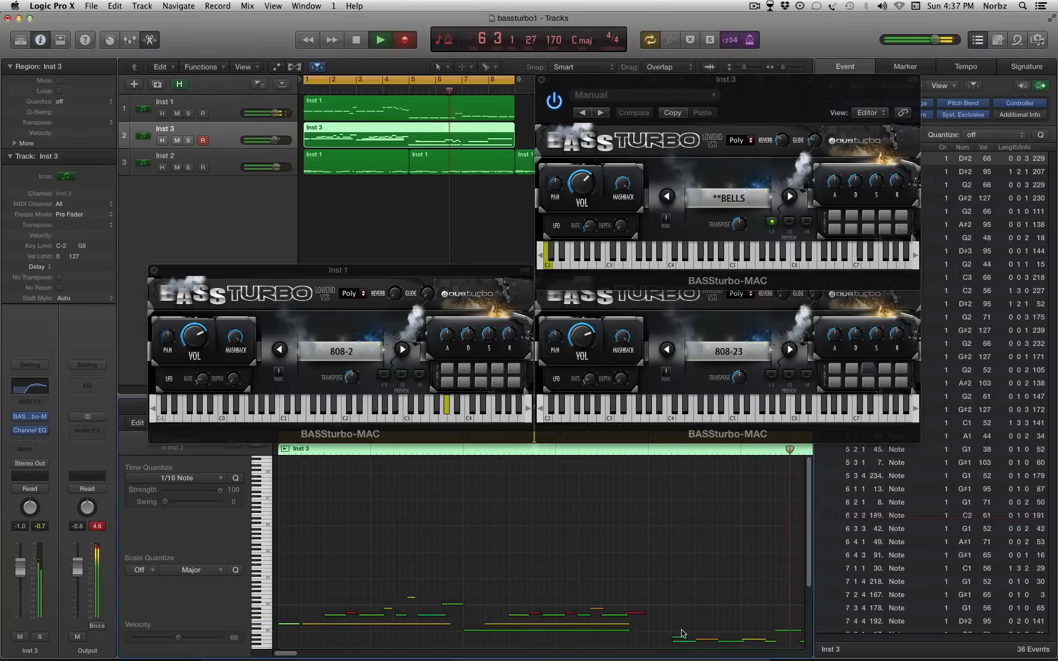
{"action": "scroll", "coordinate": [680, 636], "scroll_direction": "down", "scroll_amount": 1}
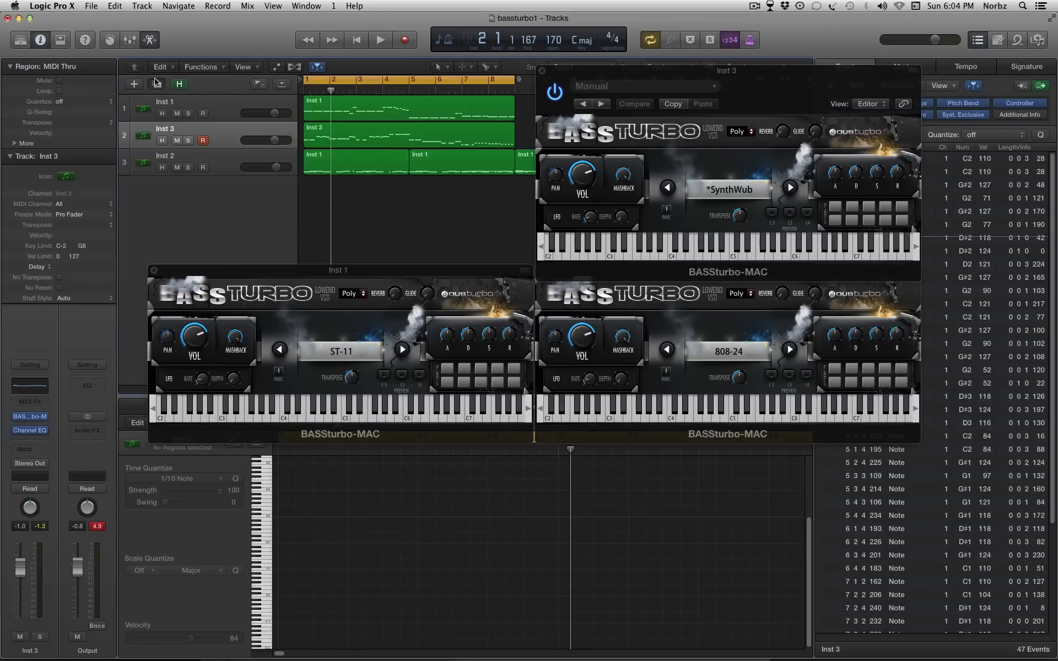
Duplicate the Inst 3 track as Inst 4, load **FX+VOX+RISERS in its BASSturbo and audition the lowest key.
{"action": "key", "text": "super+d"}
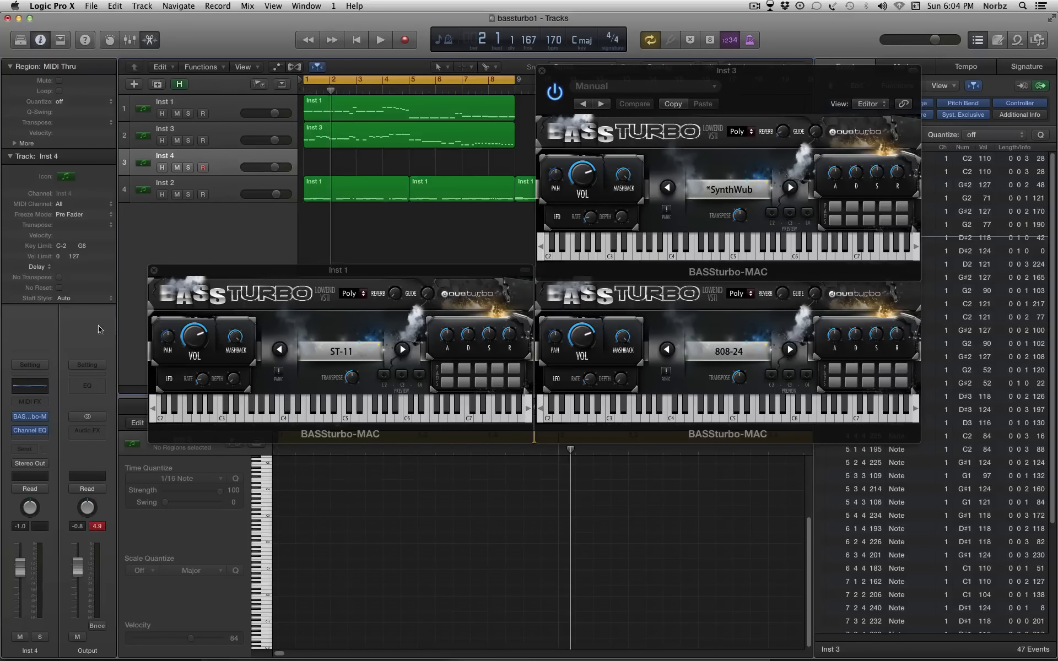
{"action": "left_click", "coordinate": [32, 418]}
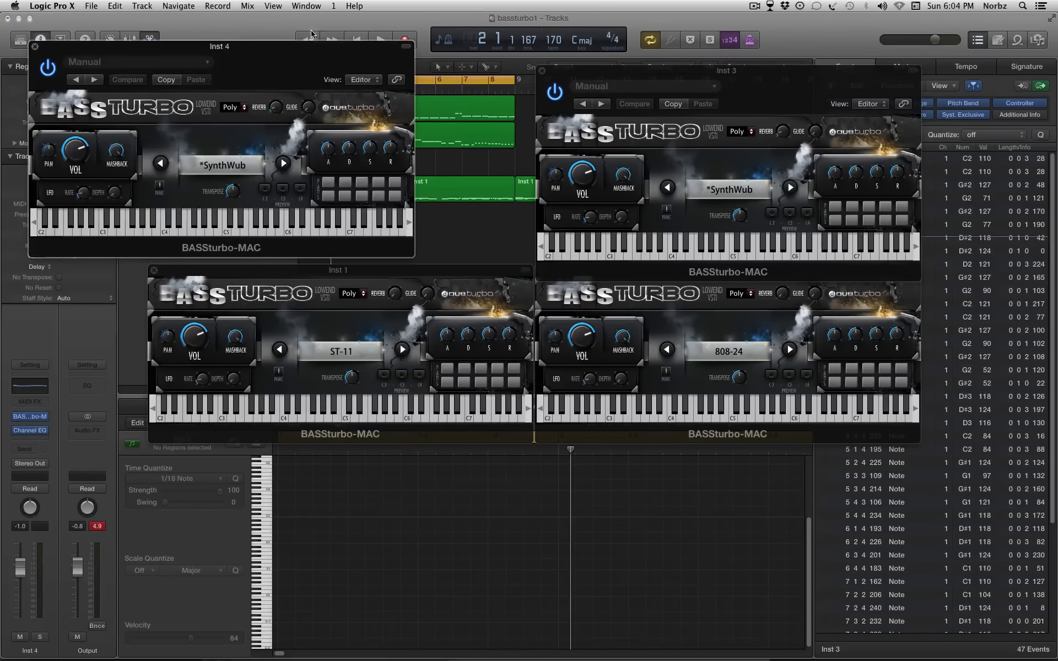
{"action": "left_click_drag", "start_coordinate": [309, 49], "coordinate": [502, 329]}
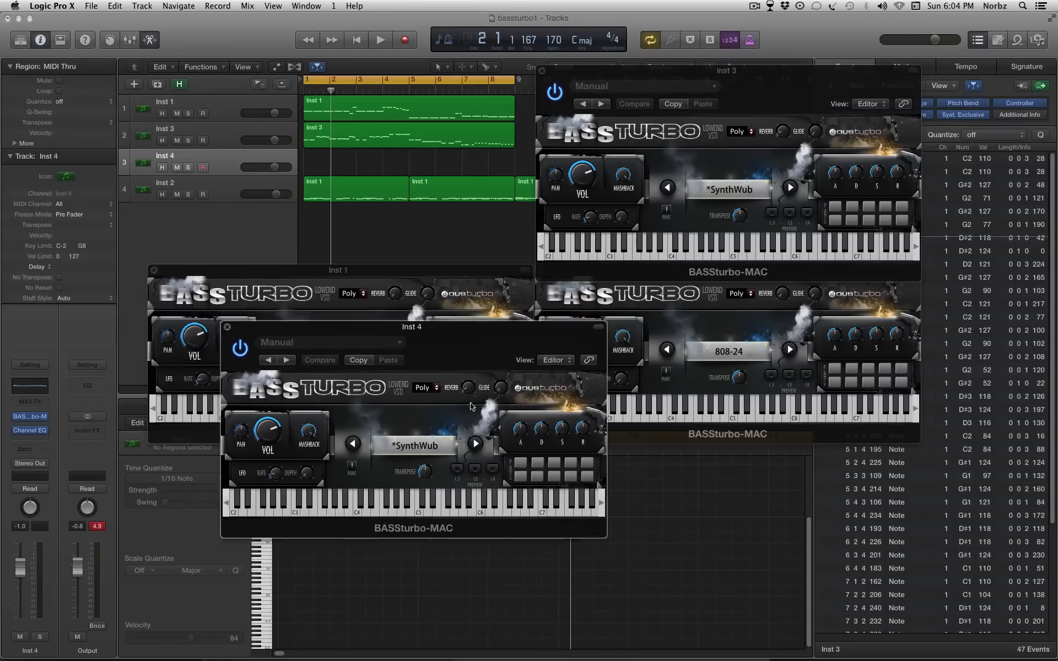
{"action": "left_click", "coordinate": [425, 447]}
{"action": "left_click", "coordinate": [604, 434]}
{"action": "left_click_drag", "start_coordinate": [472, 329], "coordinate": [511, 304]}
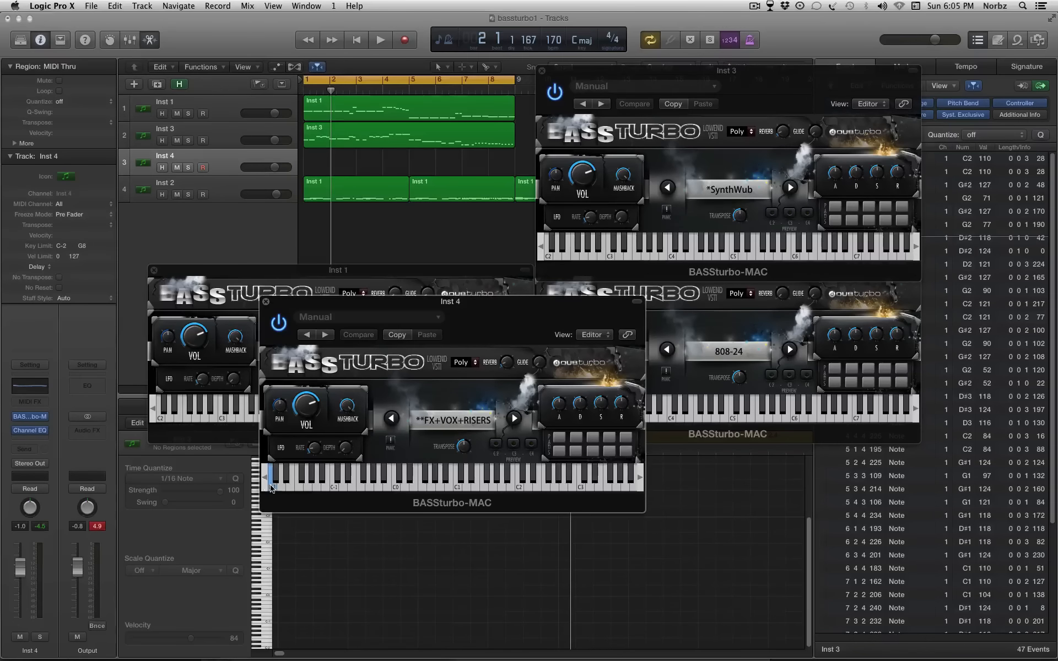
{"action": "left_click", "coordinate": [273, 488]}
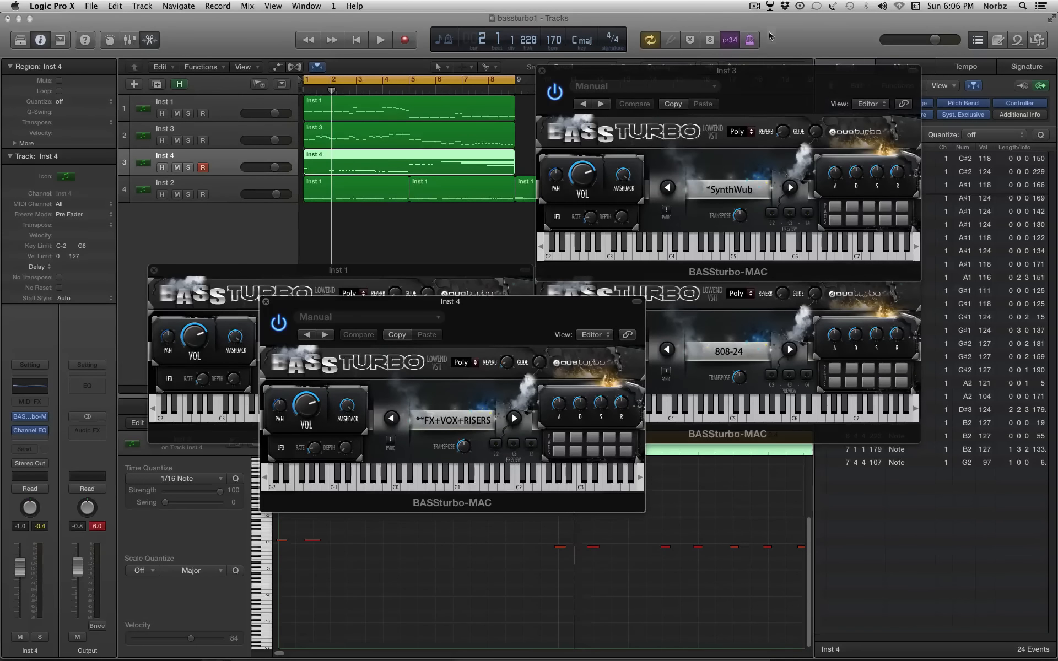
{"action": "left_click", "coordinate": [758, 10]}
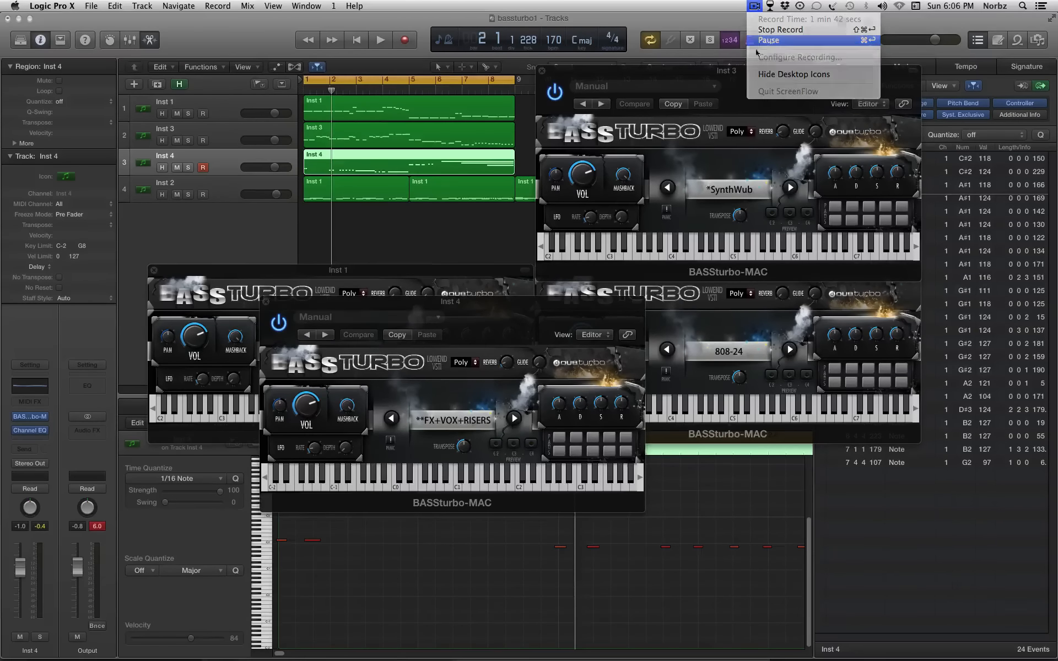
{"action": "left_click", "coordinate": [771, 43]}
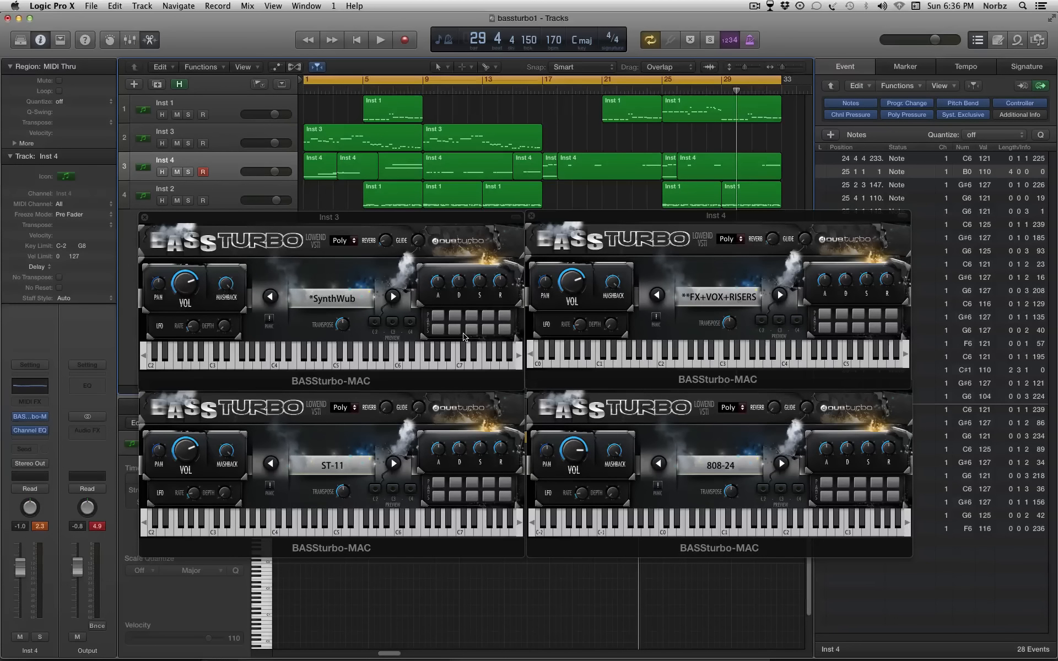
Play the 32-bar arrangement and load NorbzFav-808-13 on Inst 3 and ST-9 on Inst 1.
{"action": "key", "text": "space"}
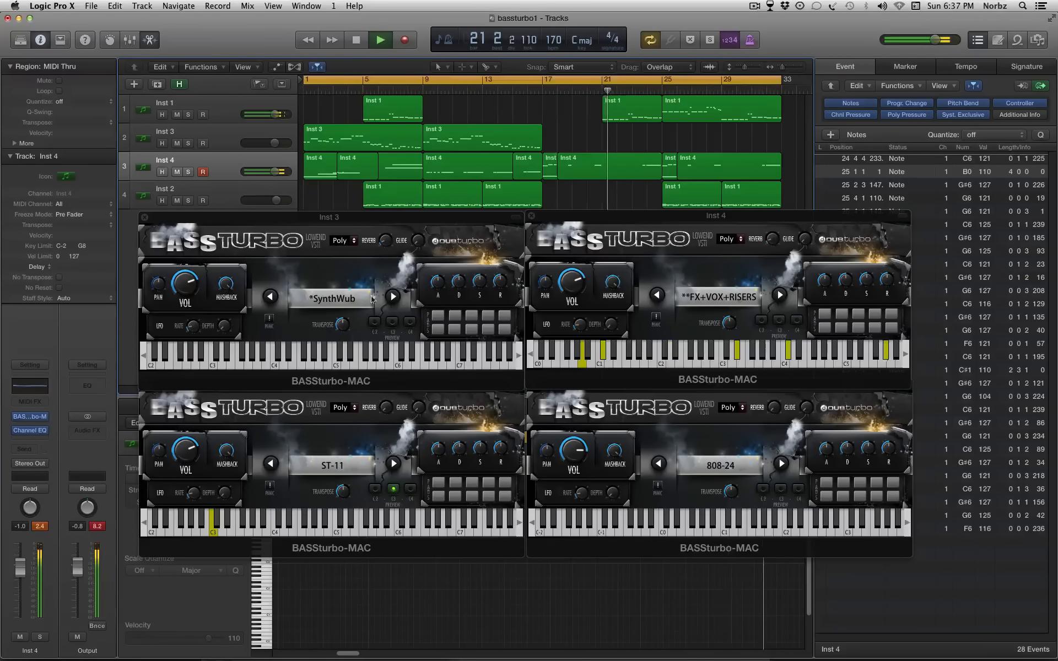
{"action": "left_click", "coordinate": [347, 298]}
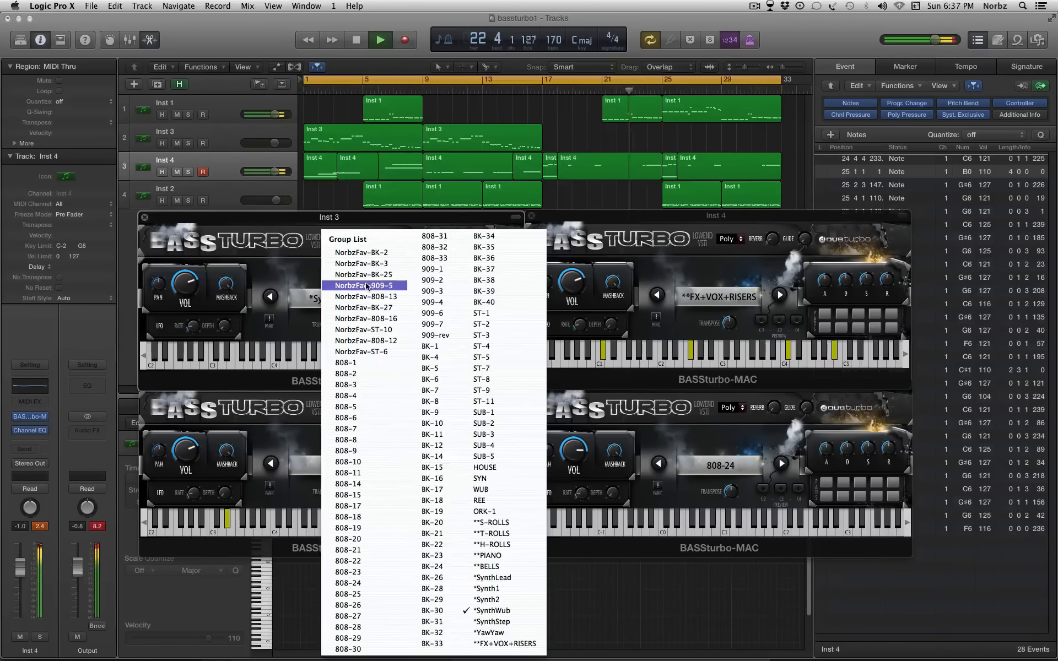
{"action": "left_click", "coordinate": [366, 297]}
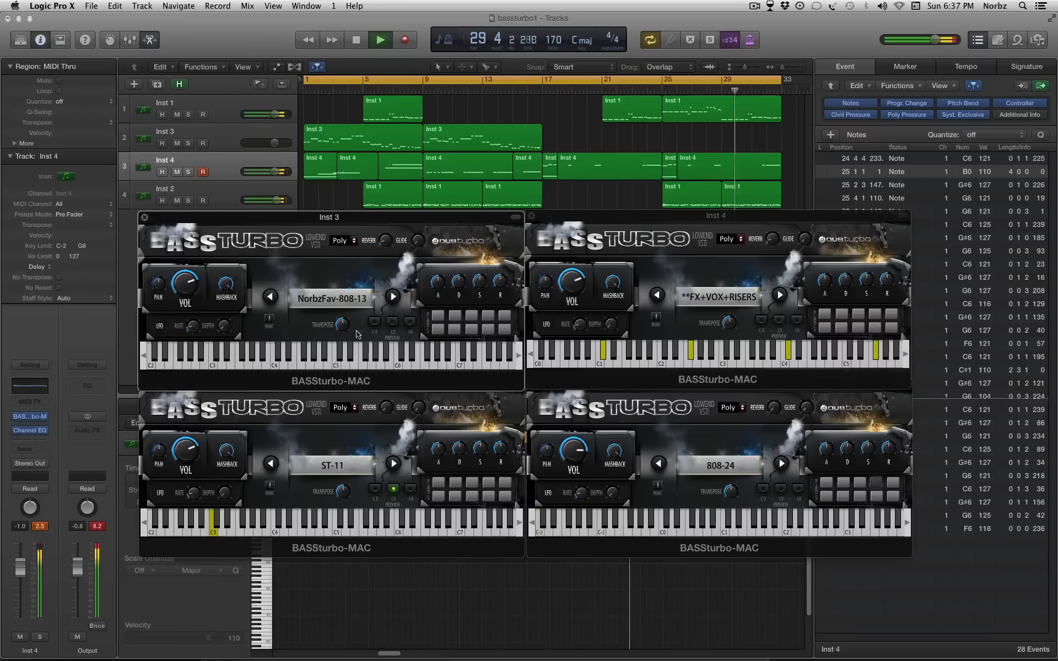
{"action": "left_click", "coordinate": [343, 467]}
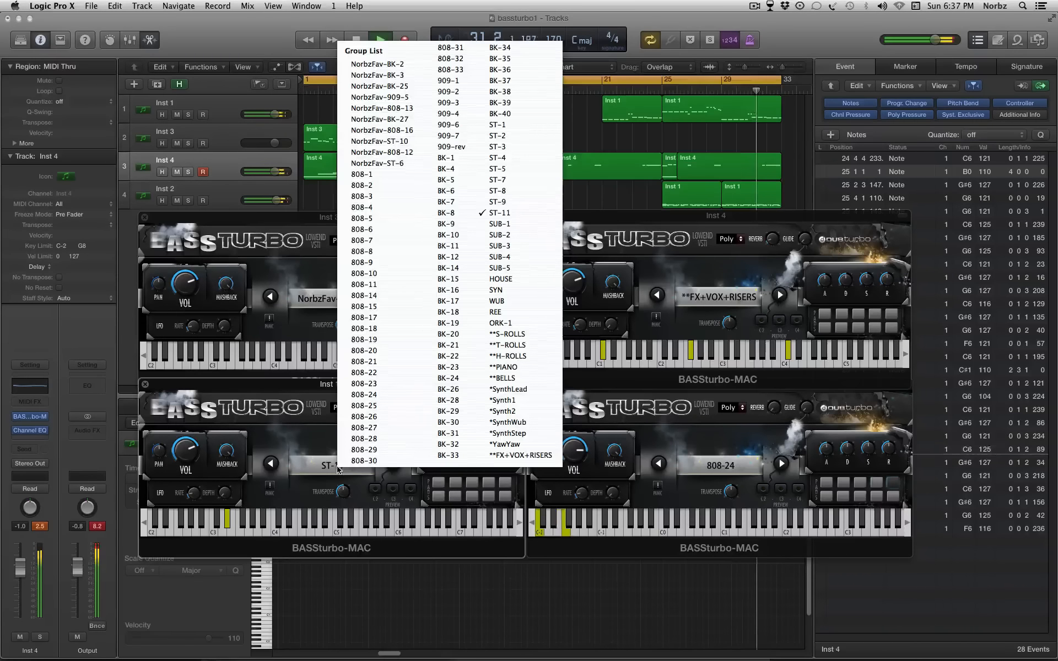
{"action": "left_click", "coordinate": [525, 201]}
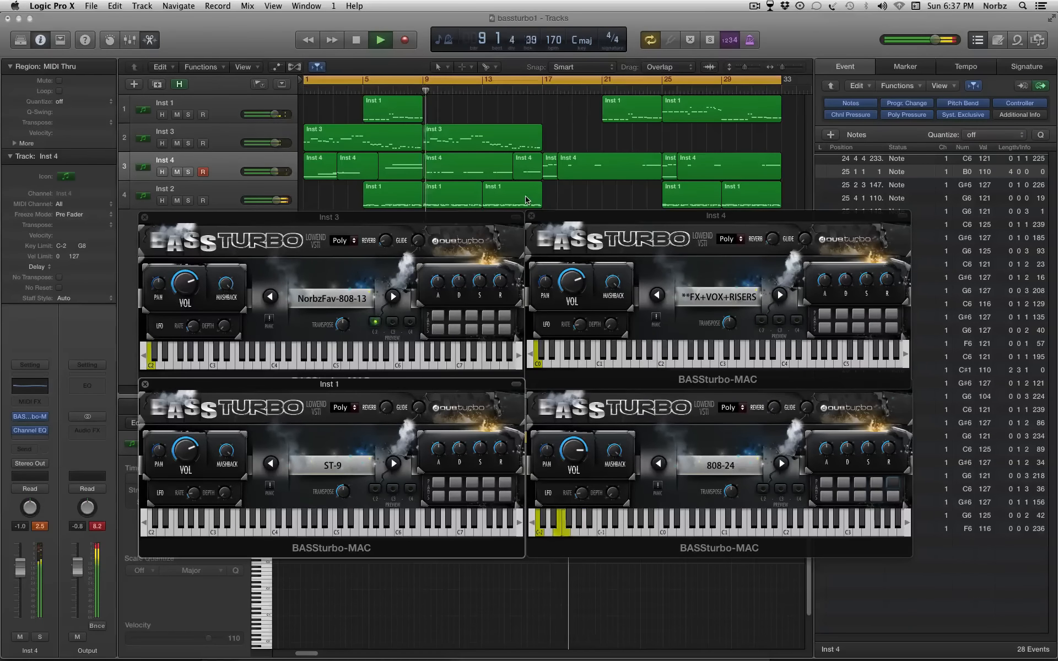
Step forward through the Inst 3 presets from NorbzFav-BK-27 to NorbzFav-ST-6 while the arrangement plays.
{"action": "left_click", "coordinate": [393, 297]}
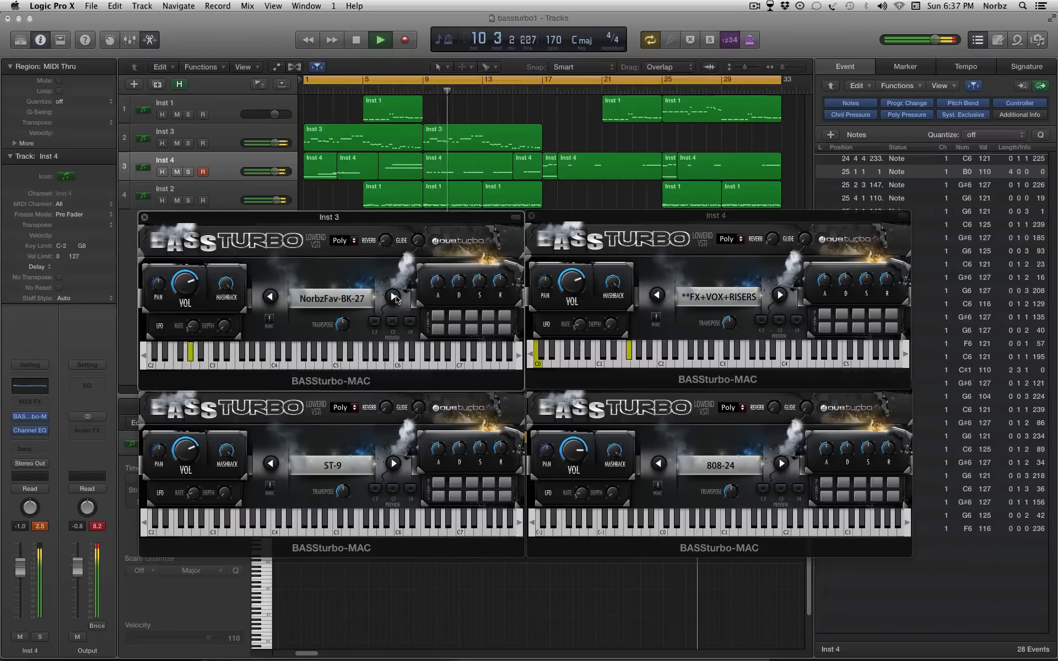
{"action": "left_click", "coordinate": [393, 297]}
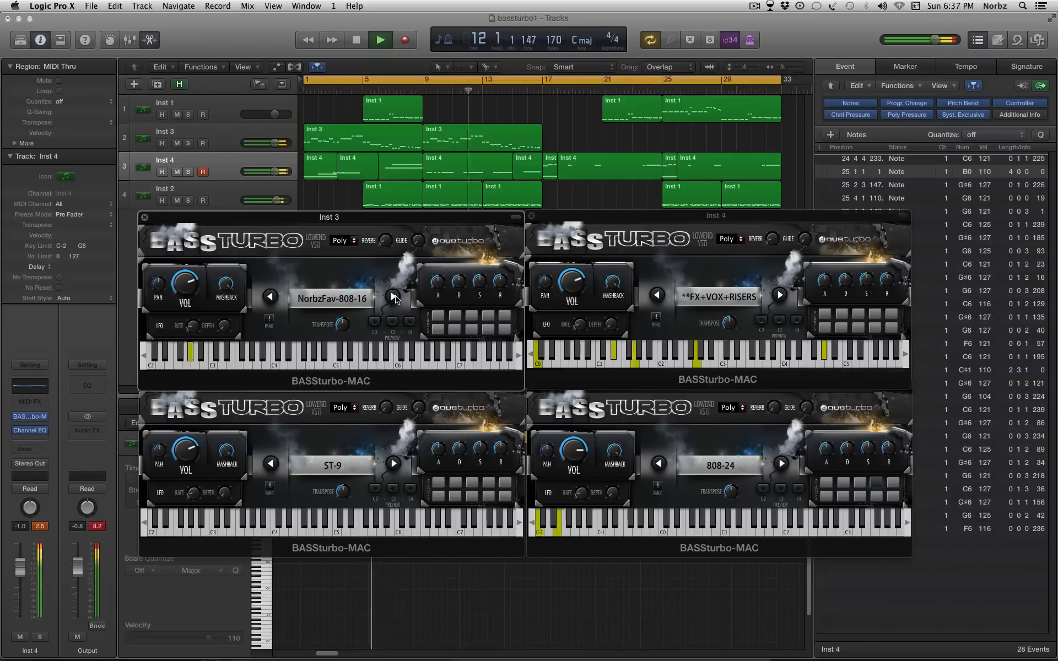
{"action": "left_click", "coordinate": [394, 297]}
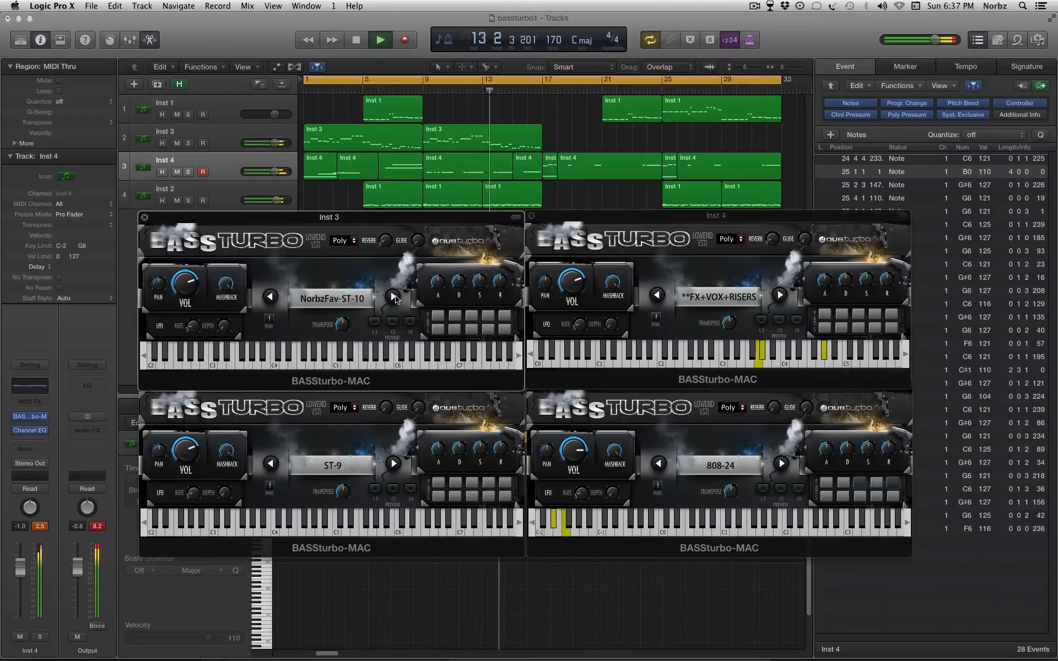
{"action": "left_click", "coordinate": [393, 298]}
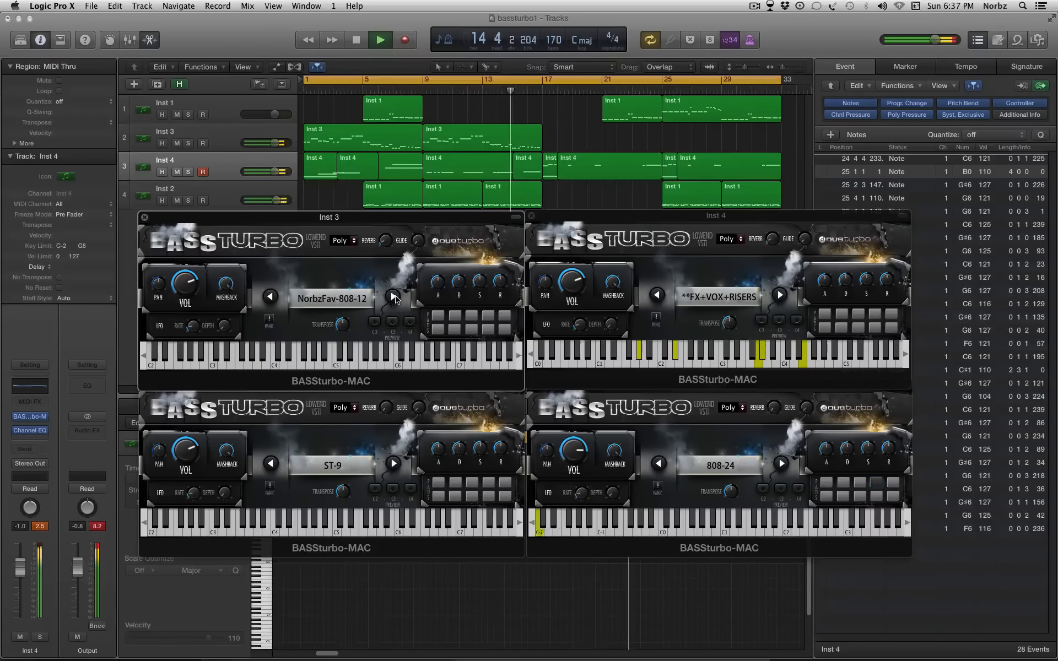
{"action": "left_click", "coordinate": [394, 297]}
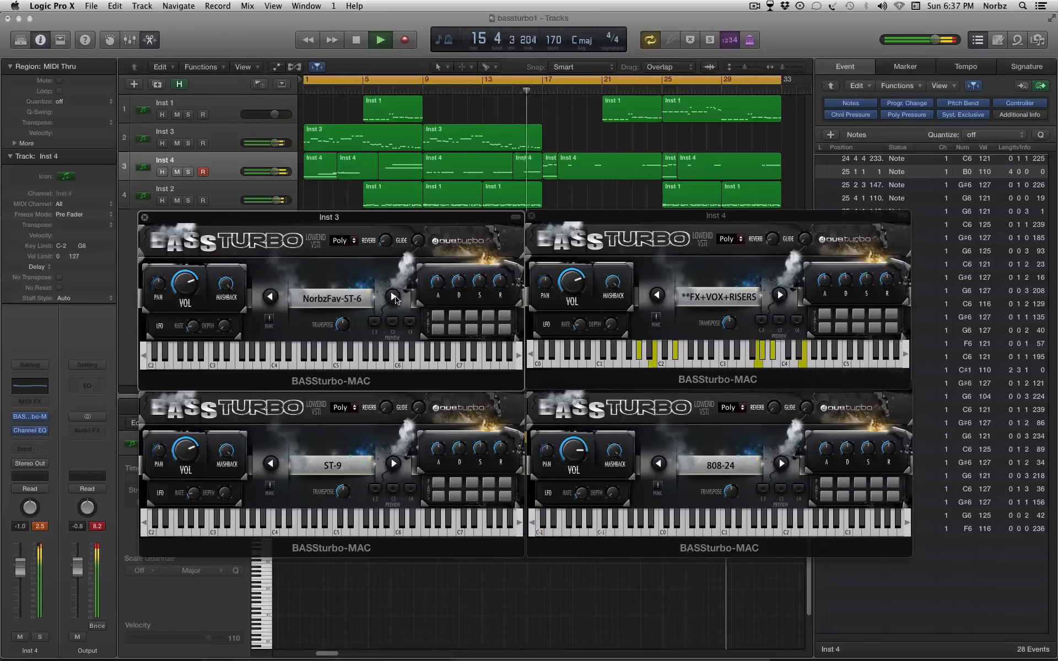
Audition 808-25 on Inst 2, and load NorbzFav-BK-2 there from the preset list.
{"action": "left_click", "coordinate": [781, 463]}
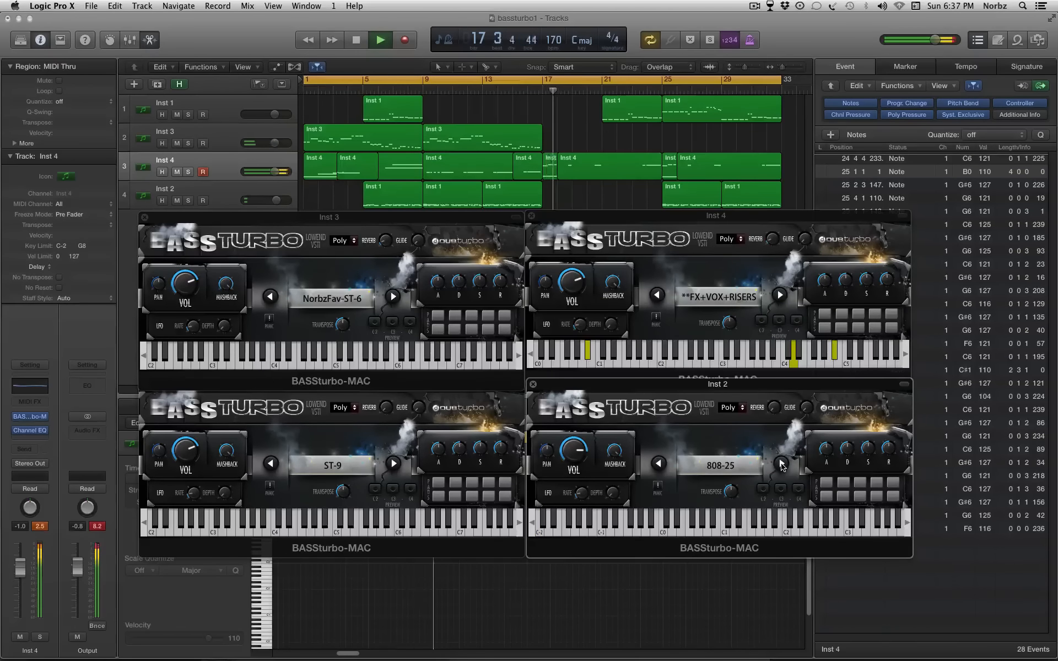
{"action": "left_click", "coordinate": [721, 466]}
{"action": "left_click", "coordinate": [548, 67]}
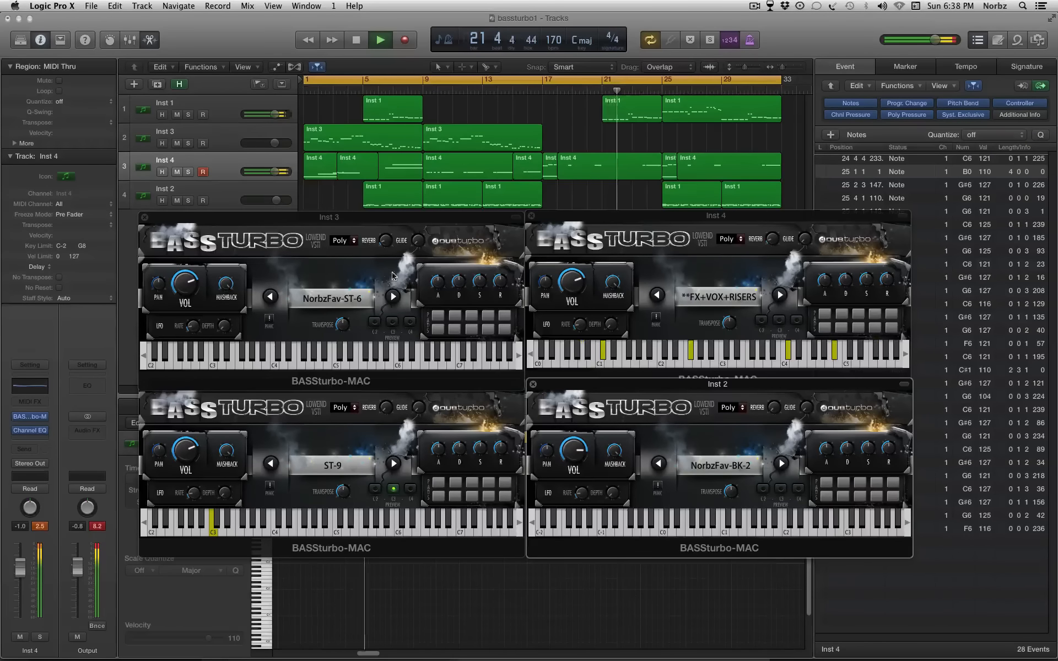
{"action": "left_click", "coordinate": [393, 296]}
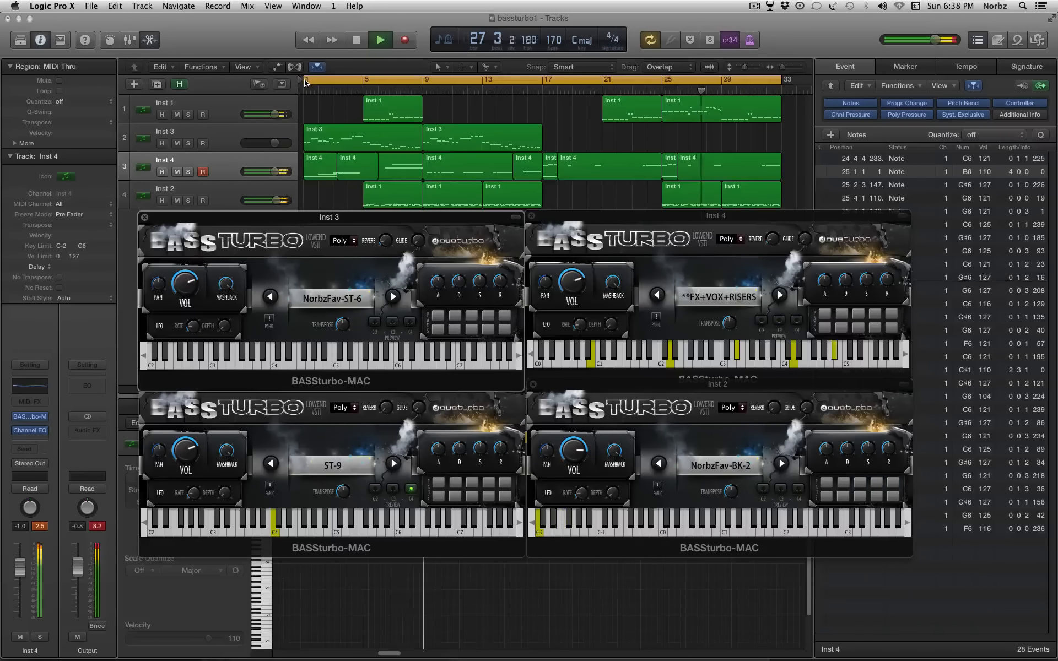
Shorten the cycle range to bars 25 to 33 and advance the Inst 2 preset to NorbzFav-BK-3.
{"action": "left_click_drag", "start_coordinate": [305, 82], "coordinate": [662, 102]}
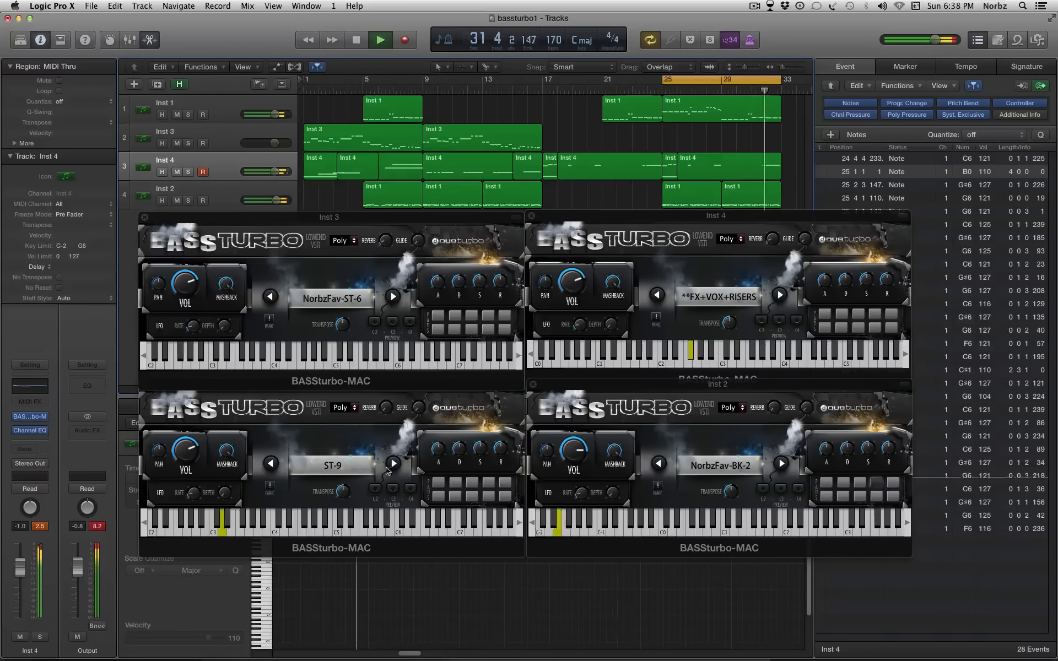
{"action": "left_click", "coordinate": [782, 463]}
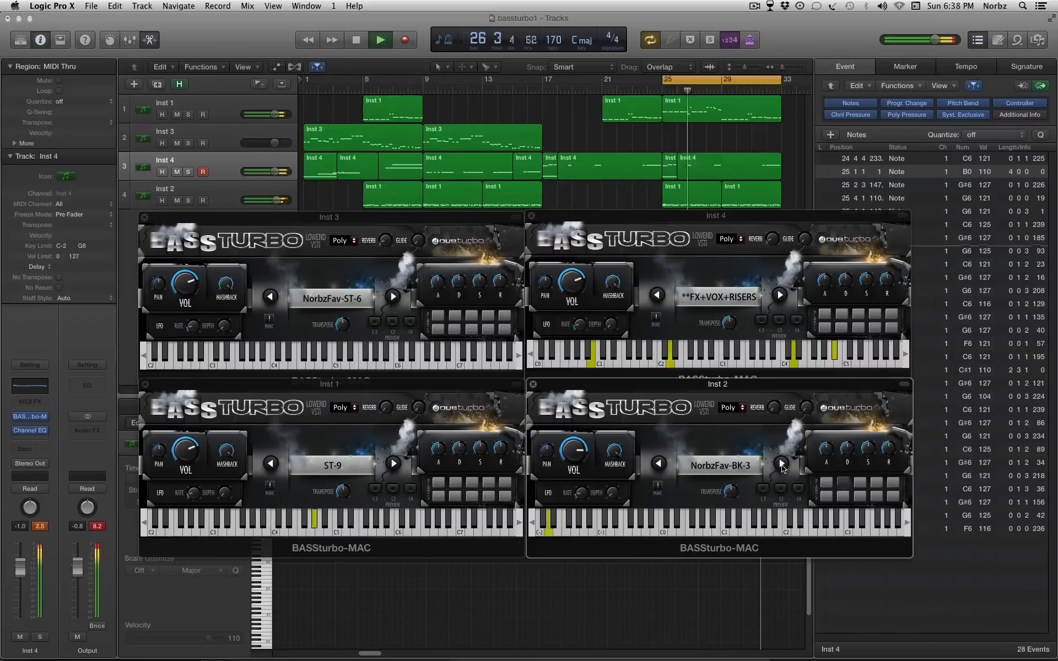
Step the Inst 2 preset forward through NorbzFav-BK-25 and NorbzFav-909-5 to NorbzFav-808-13, and advance Inst 1 to ST-11.
{"action": "left_click", "coordinate": [783, 464]}
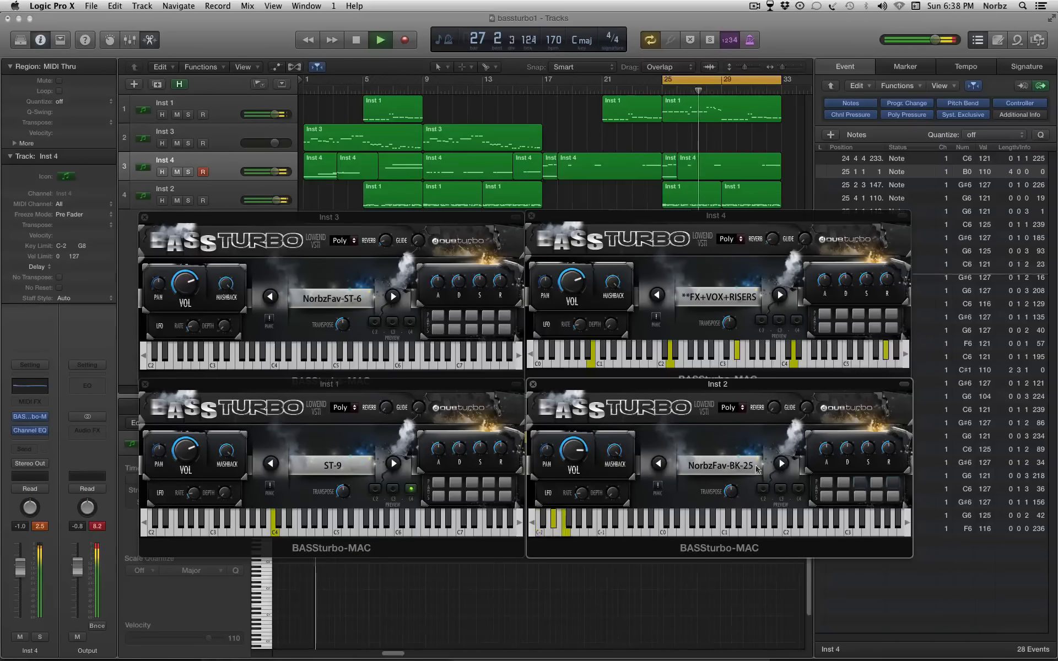
{"action": "left_click", "coordinate": [393, 464]}
{"action": "left_click", "coordinate": [782, 463]}
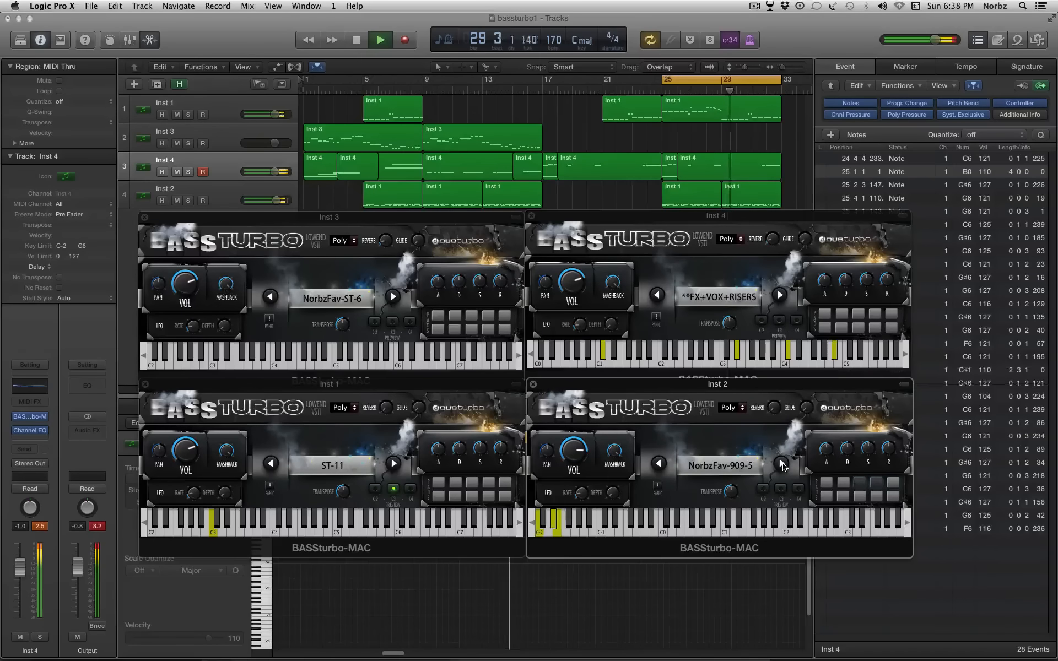
{"action": "left_click", "coordinate": [783, 464]}
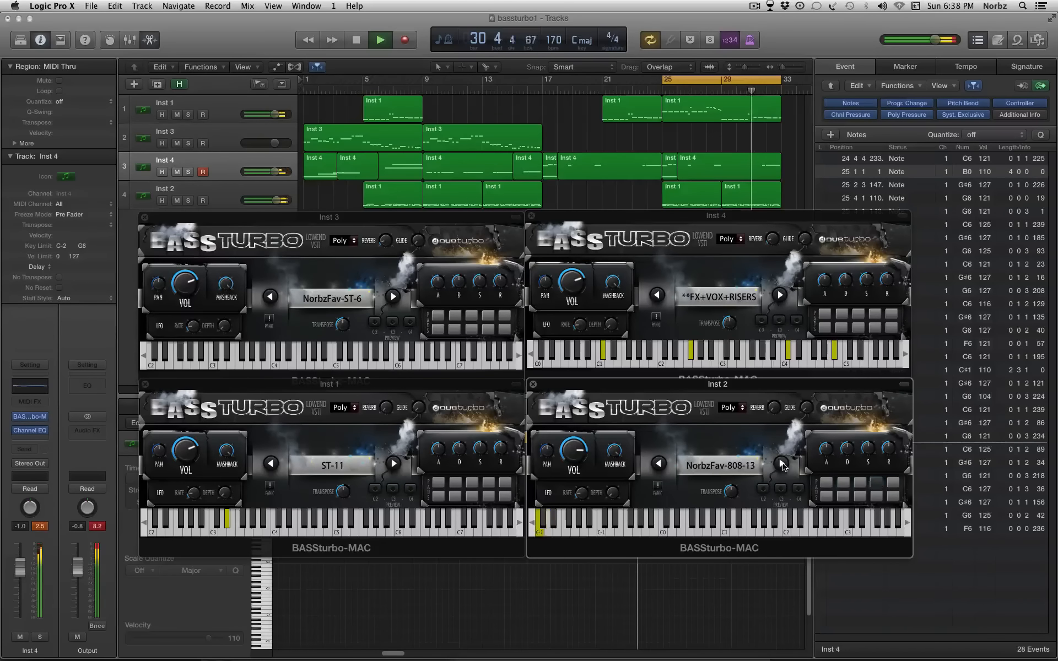
Load NorbzFav-808-13 on Inst 1 from the preset list and step back to NorbzFav-909-5.
{"action": "left_click", "coordinate": [332, 466]}
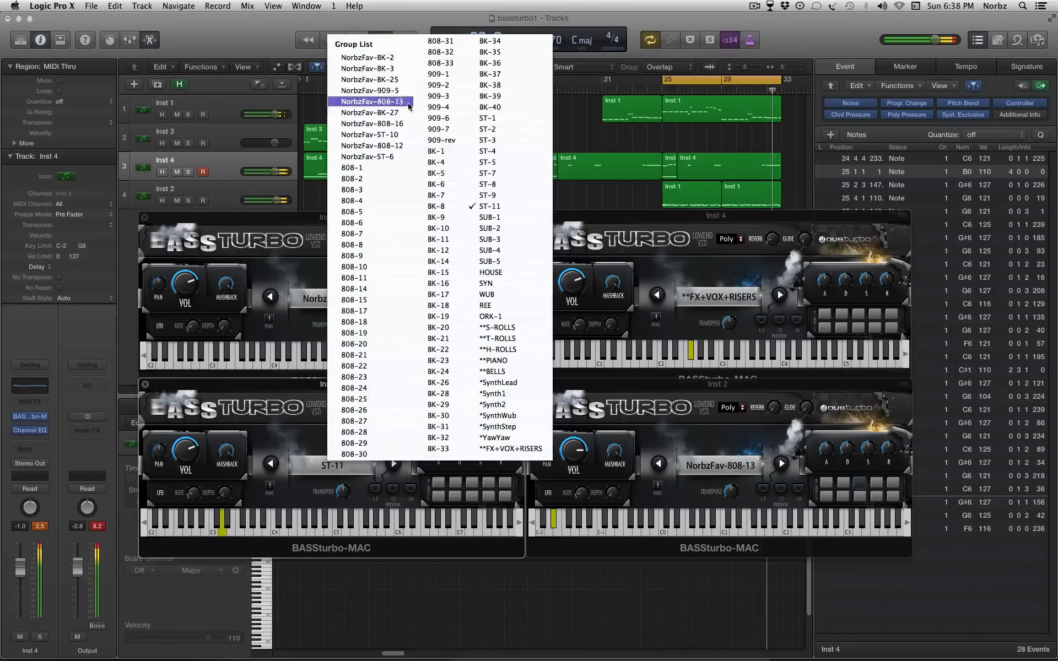
{"action": "left_click", "coordinate": [377, 108]}
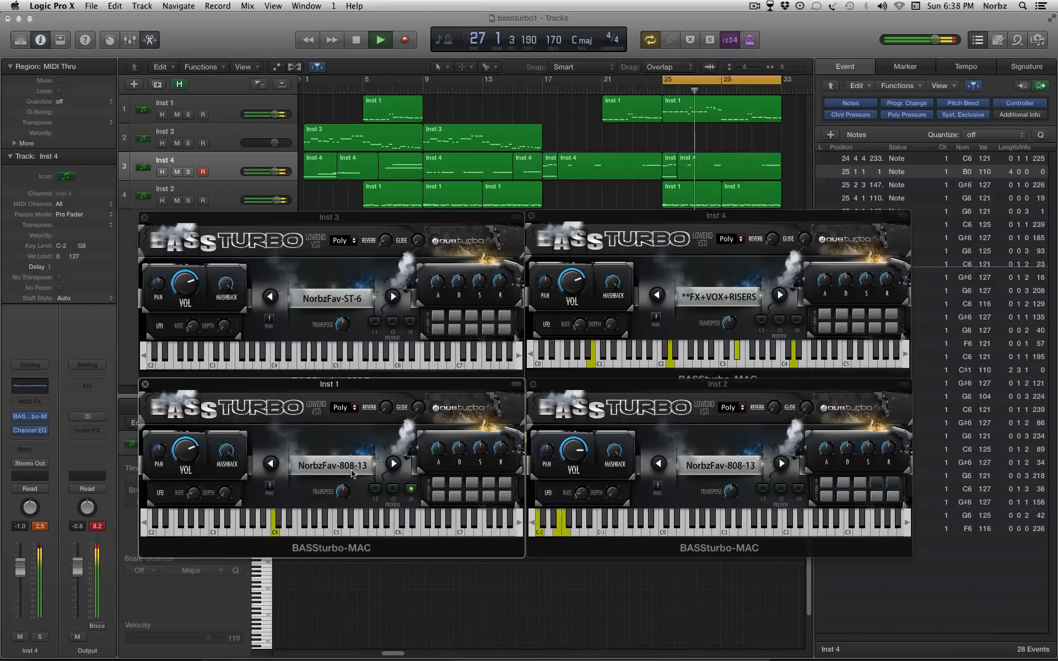
{"action": "left_click", "coordinate": [271, 466]}
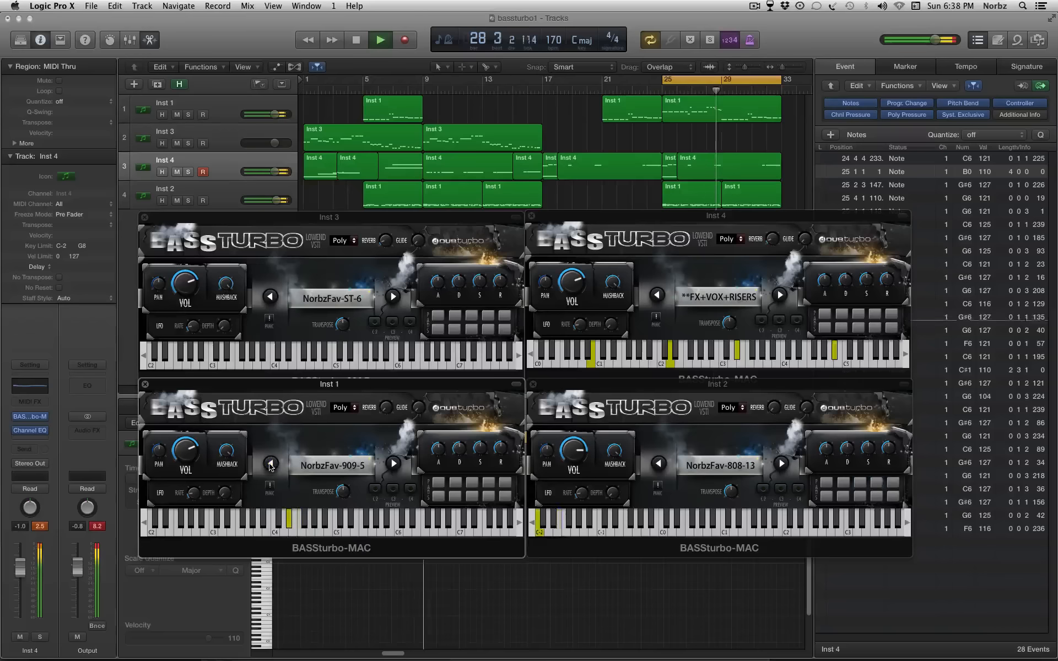